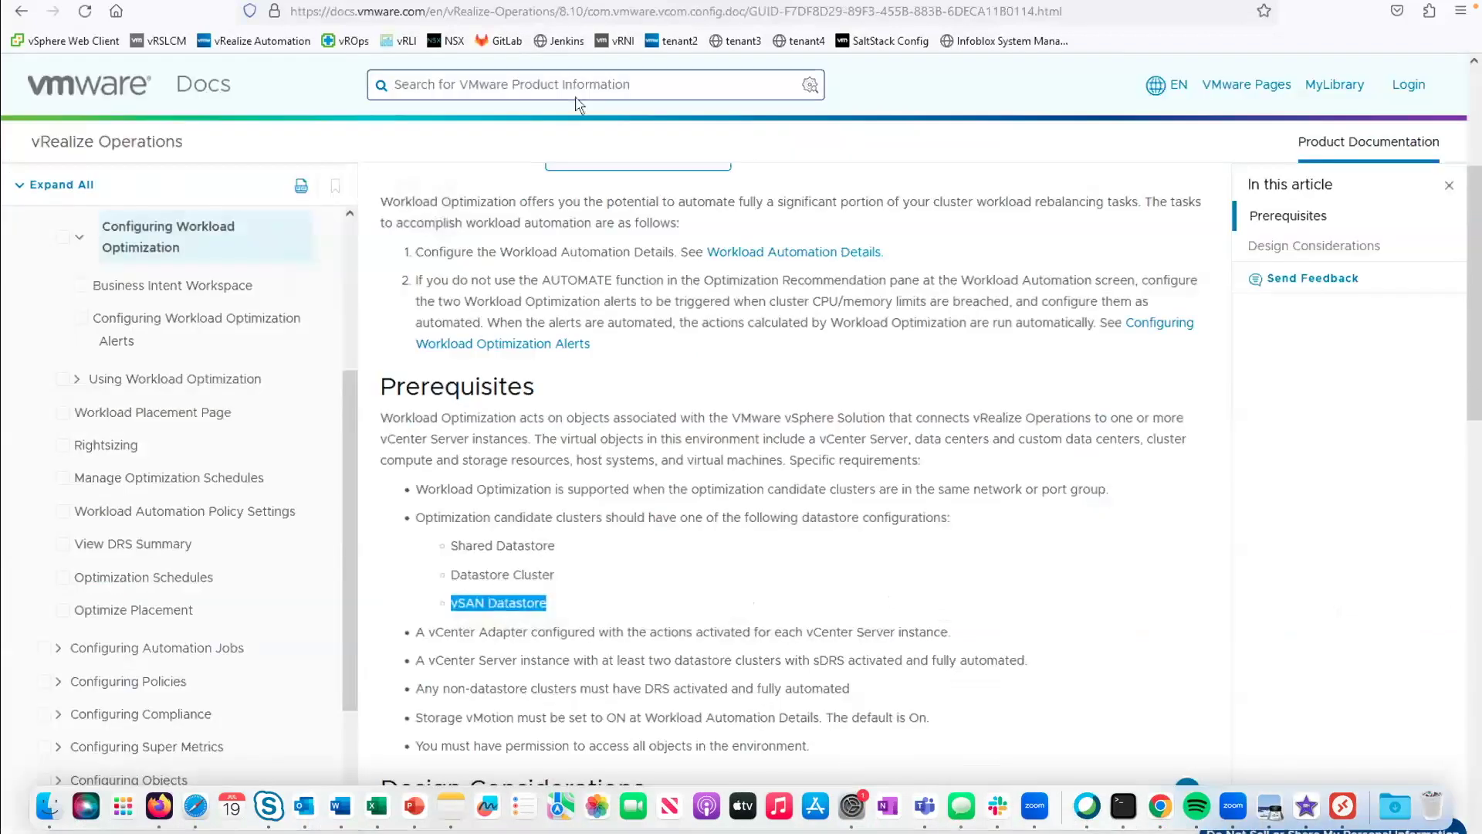
Step: Read the Workload Optimization prerequisites on datastore configurations, the vCenter adapter, sDRS and DRS automation, Storage vMotion and object permissions
key("ctrl+plus")
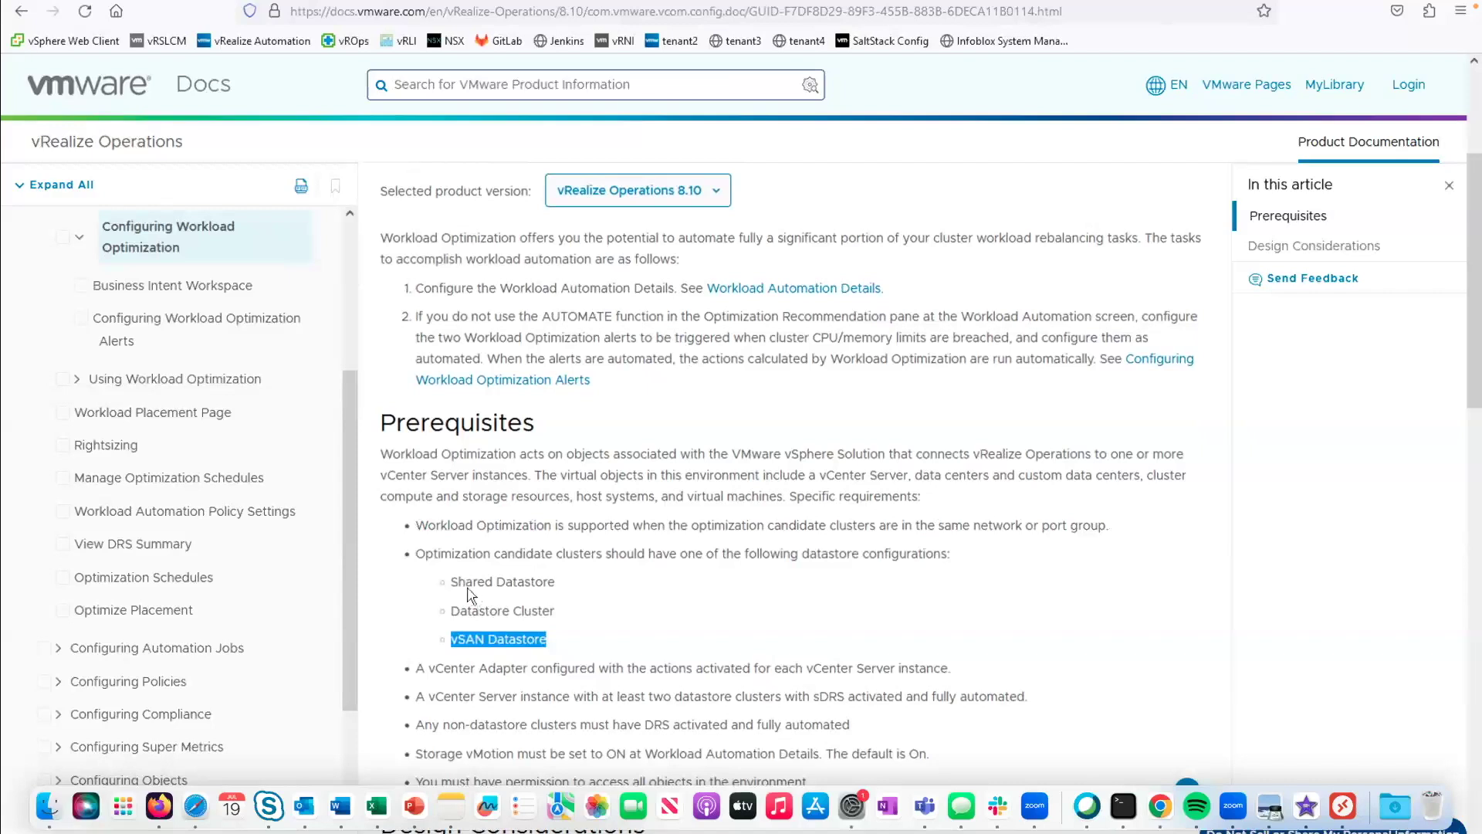
left_click_drag(417, 552, 971, 558)
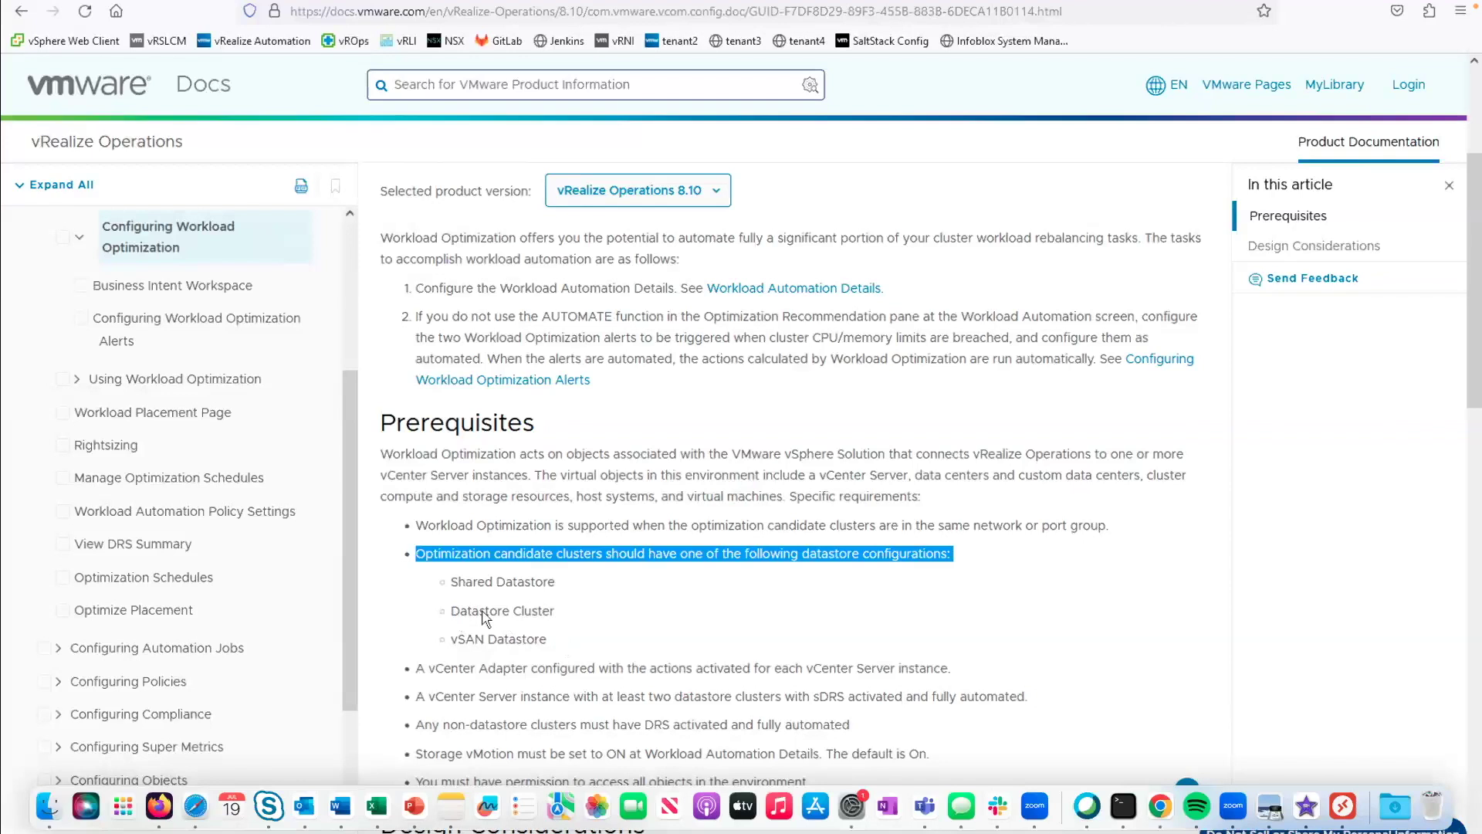
triple_click(1012, 666)
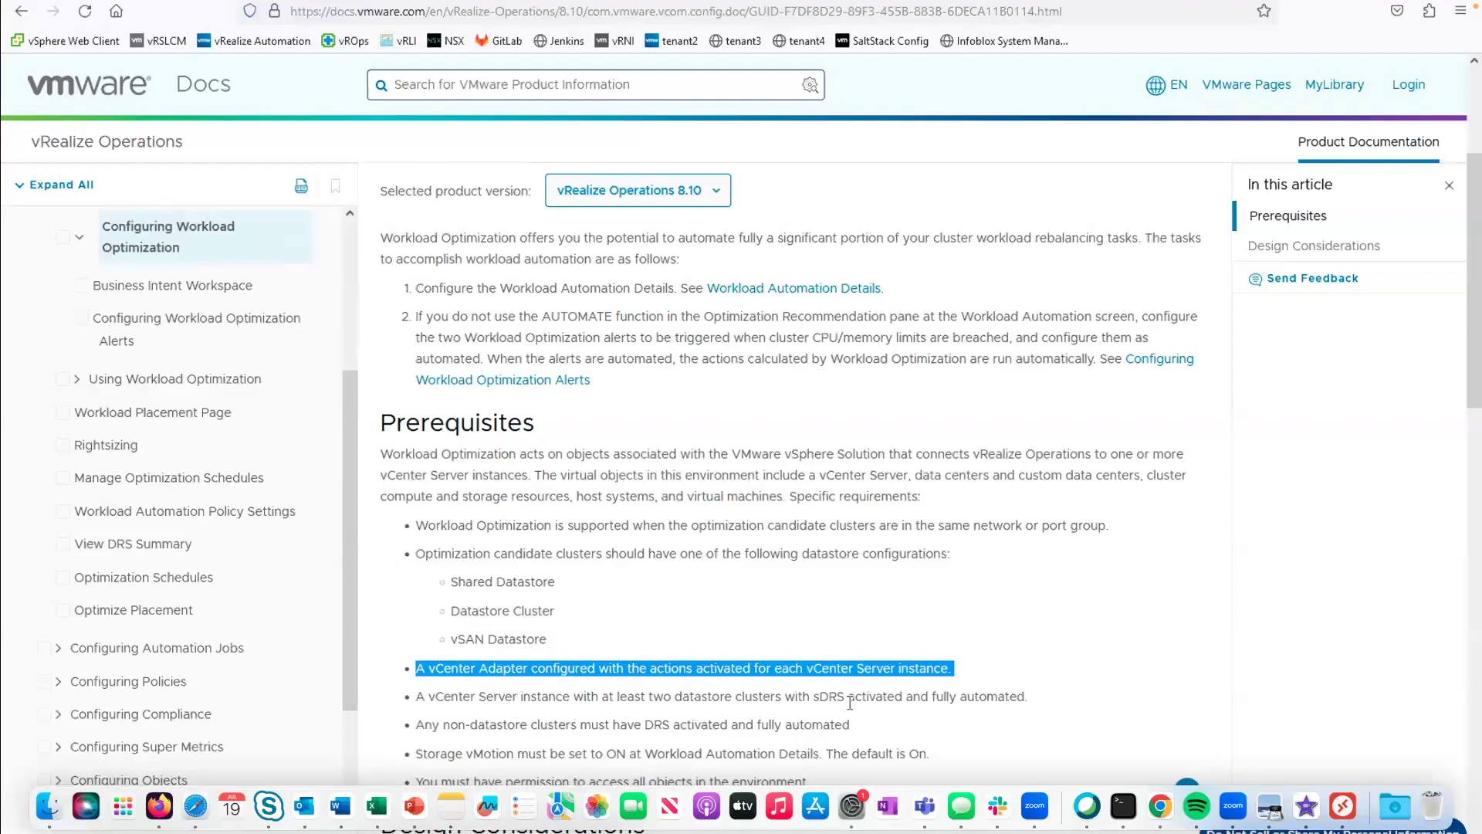
left_click_drag(813, 697, 1029, 707)
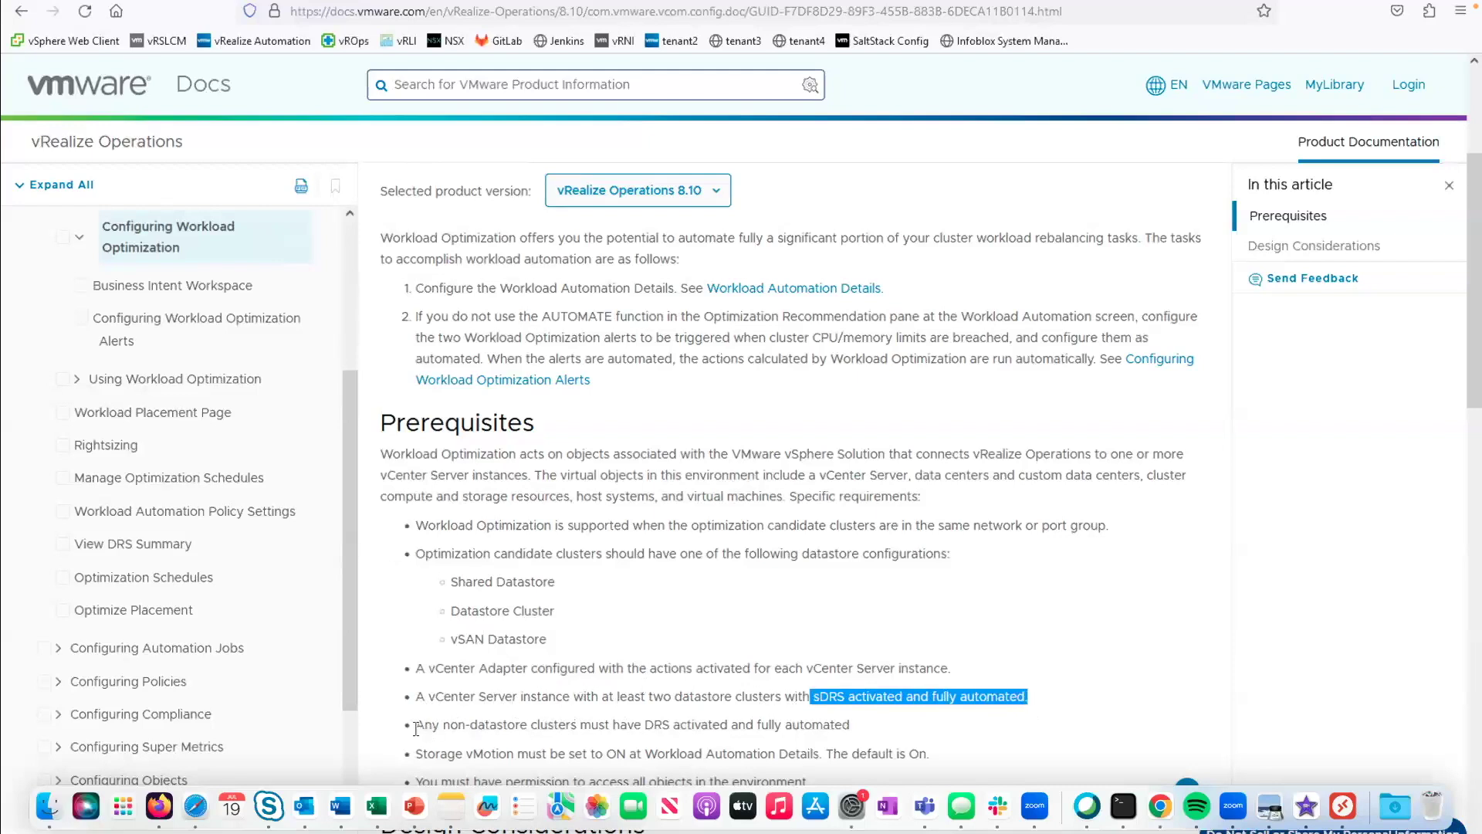
left_click_drag(418, 725, 781, 725)
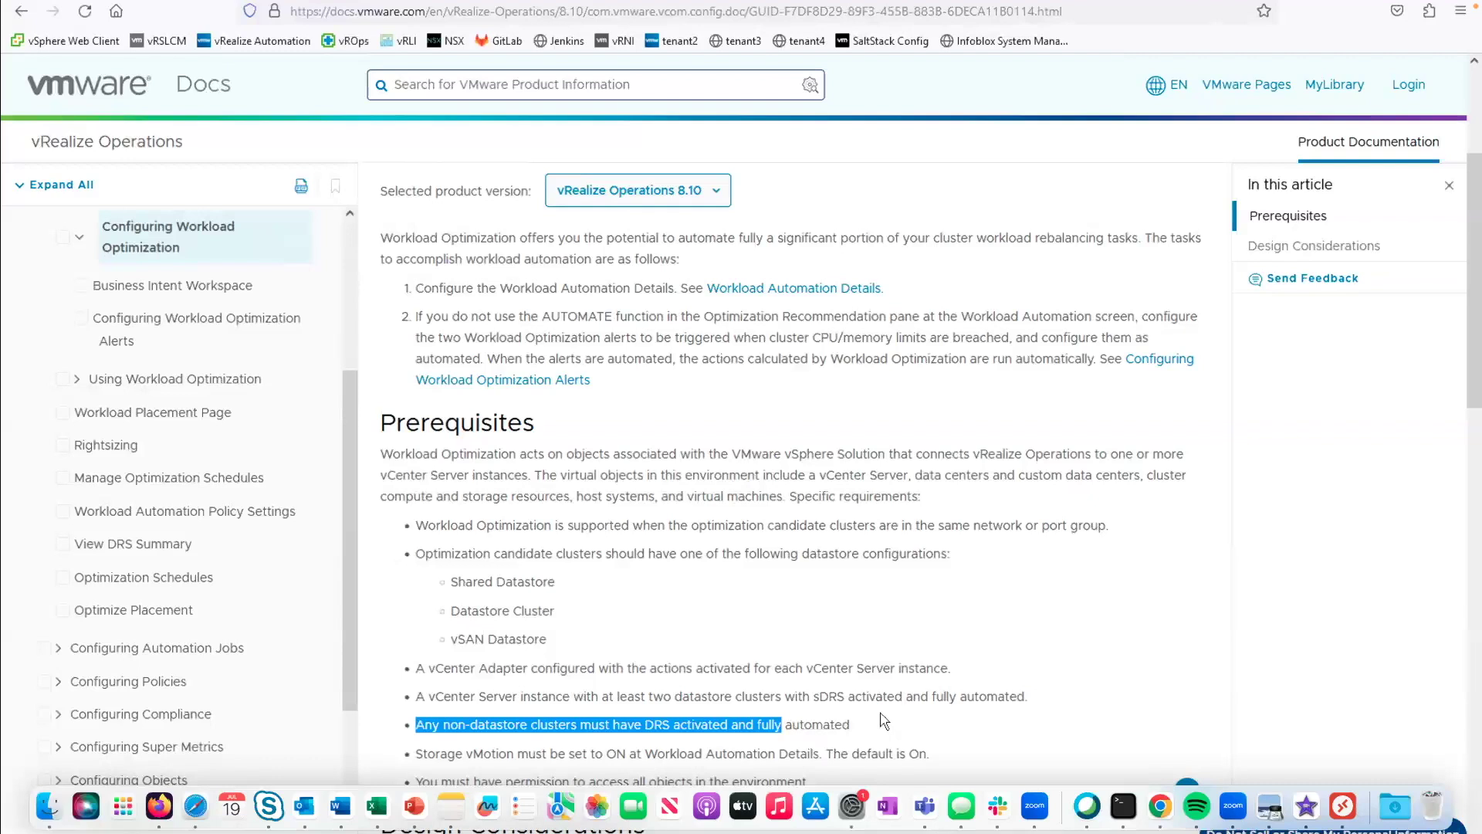
left_click_drag(418, 753, 642, 754)
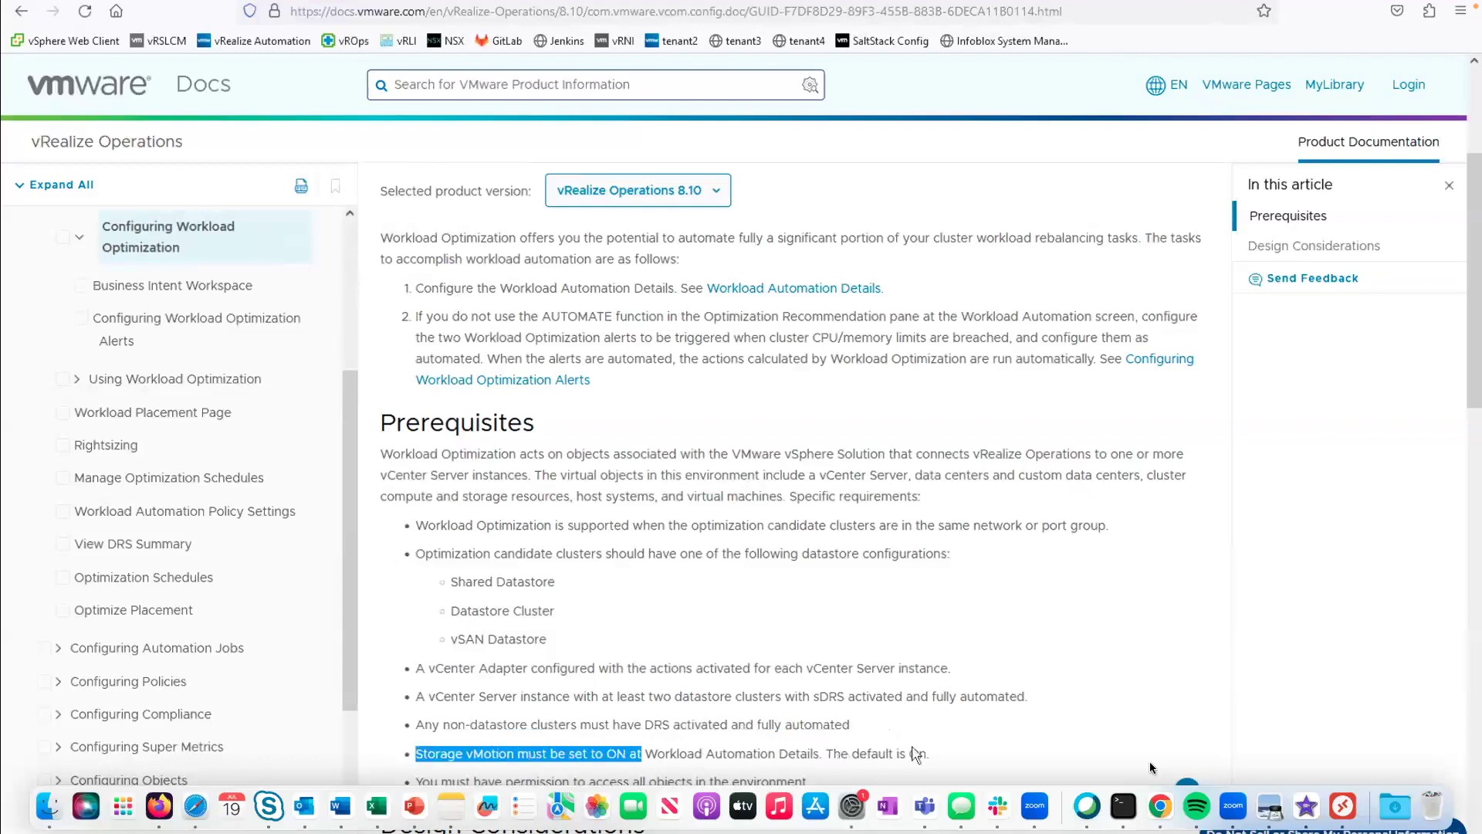
left_click_drag(915, 753, 937, 758)
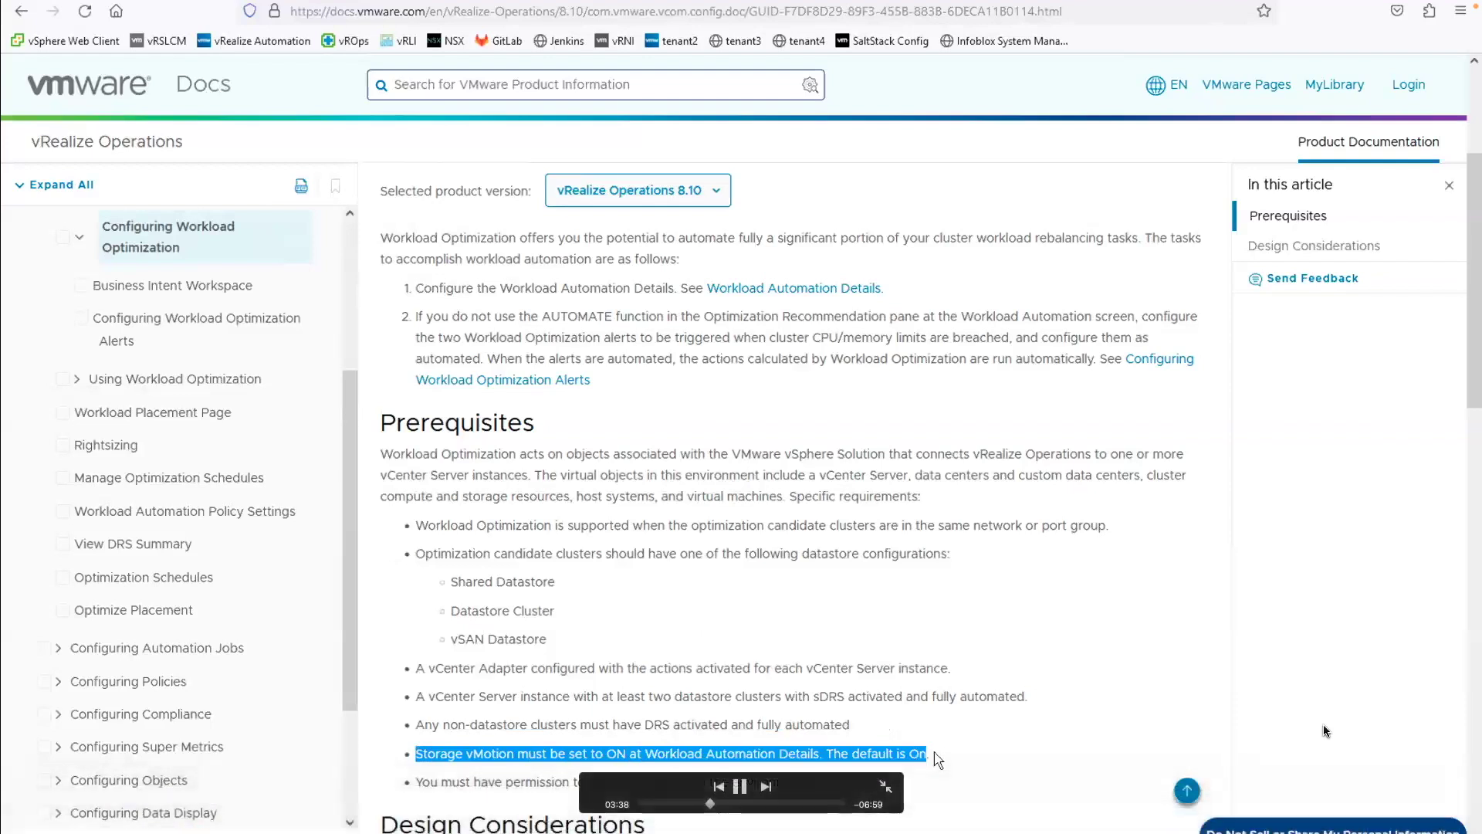
mouse_move(453, 797)
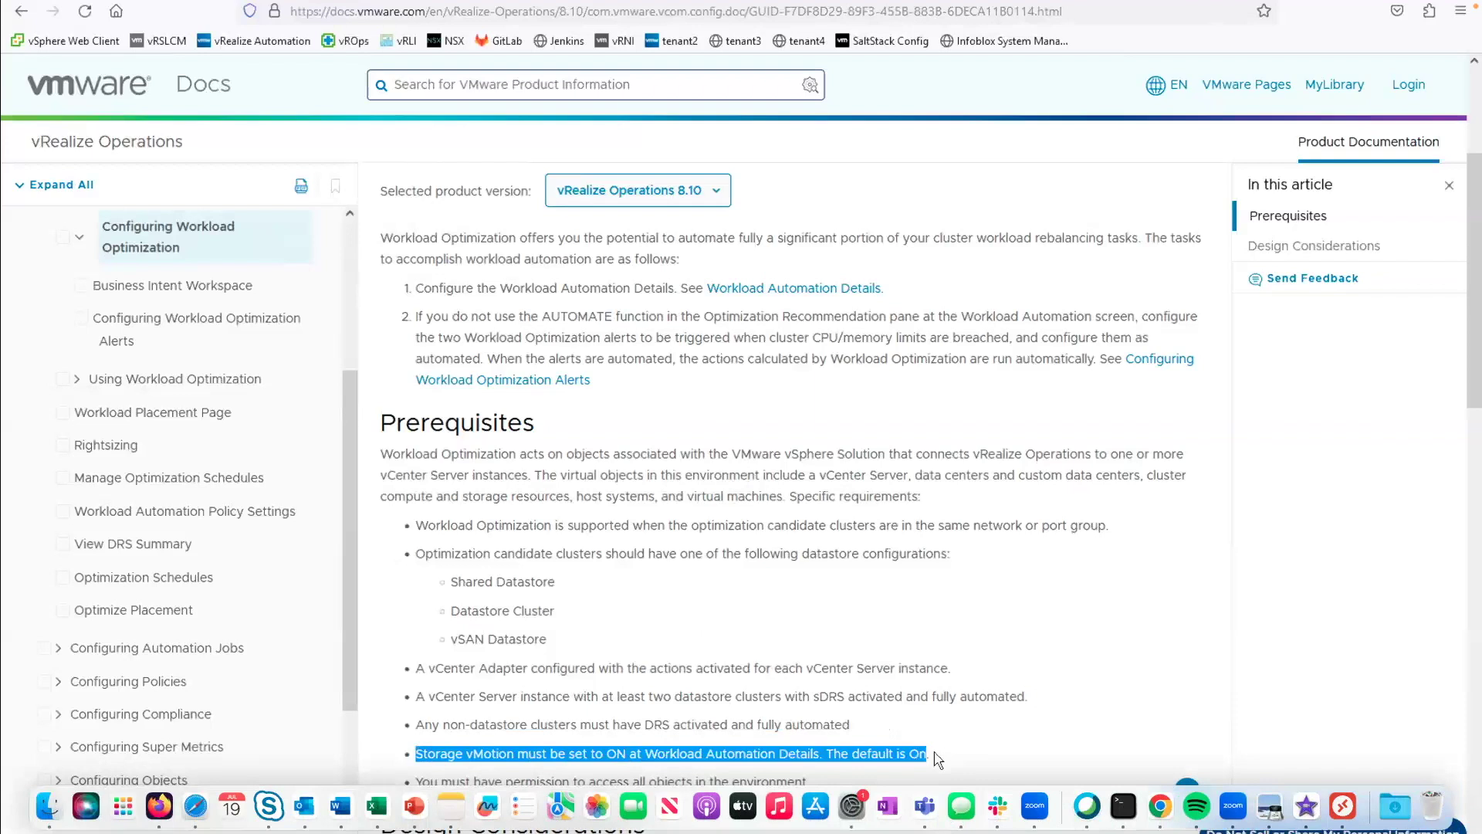
left_click_drag(416, 781, 850, 782)
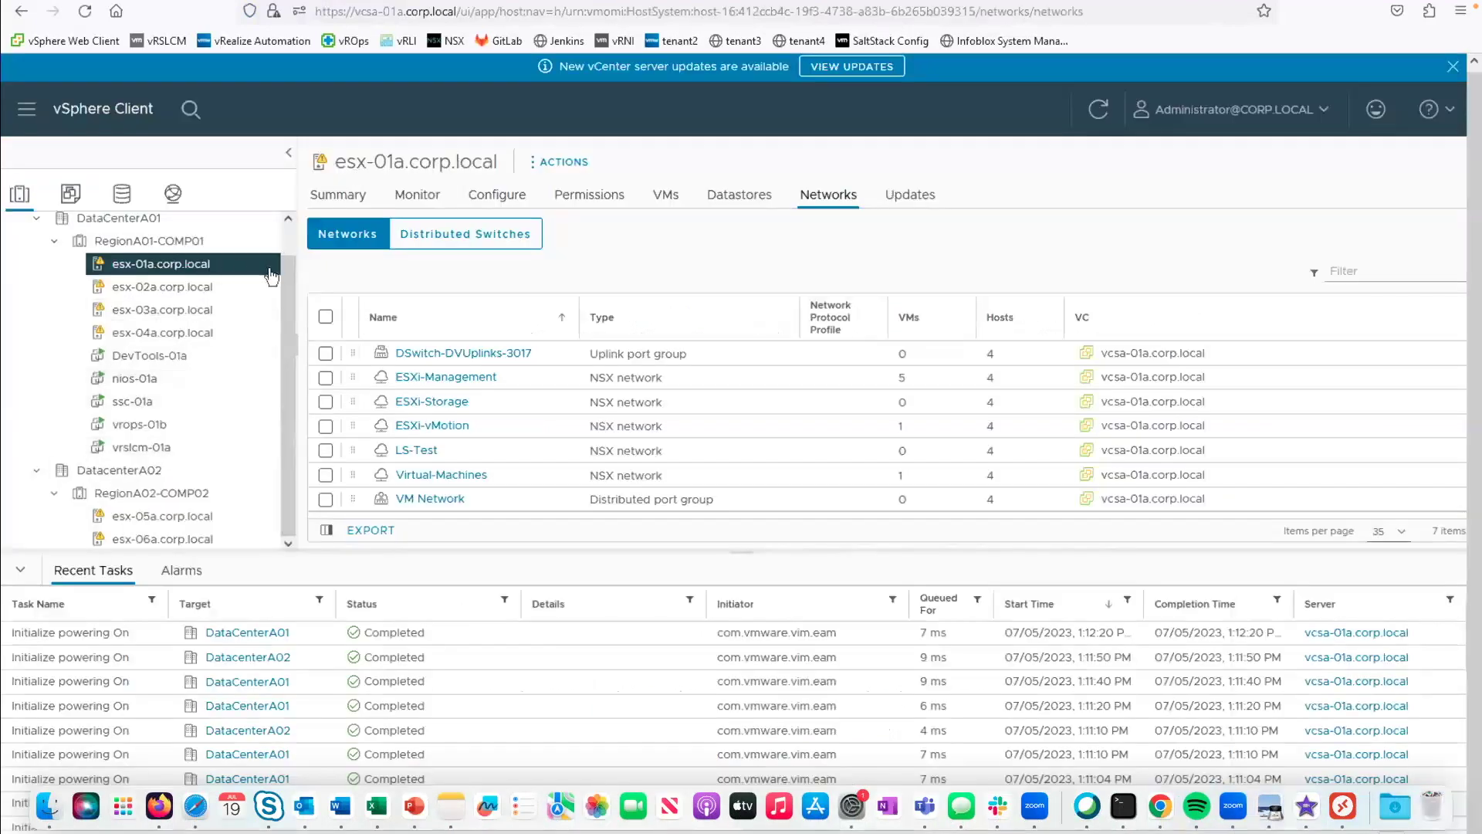
Step: Inspect the vSphere DRS automation settings of cluster RegionA01-COMP01 and the Storage DRS settings of DatastoreClusterA01 in vSphere Client
left_click(494, 196)
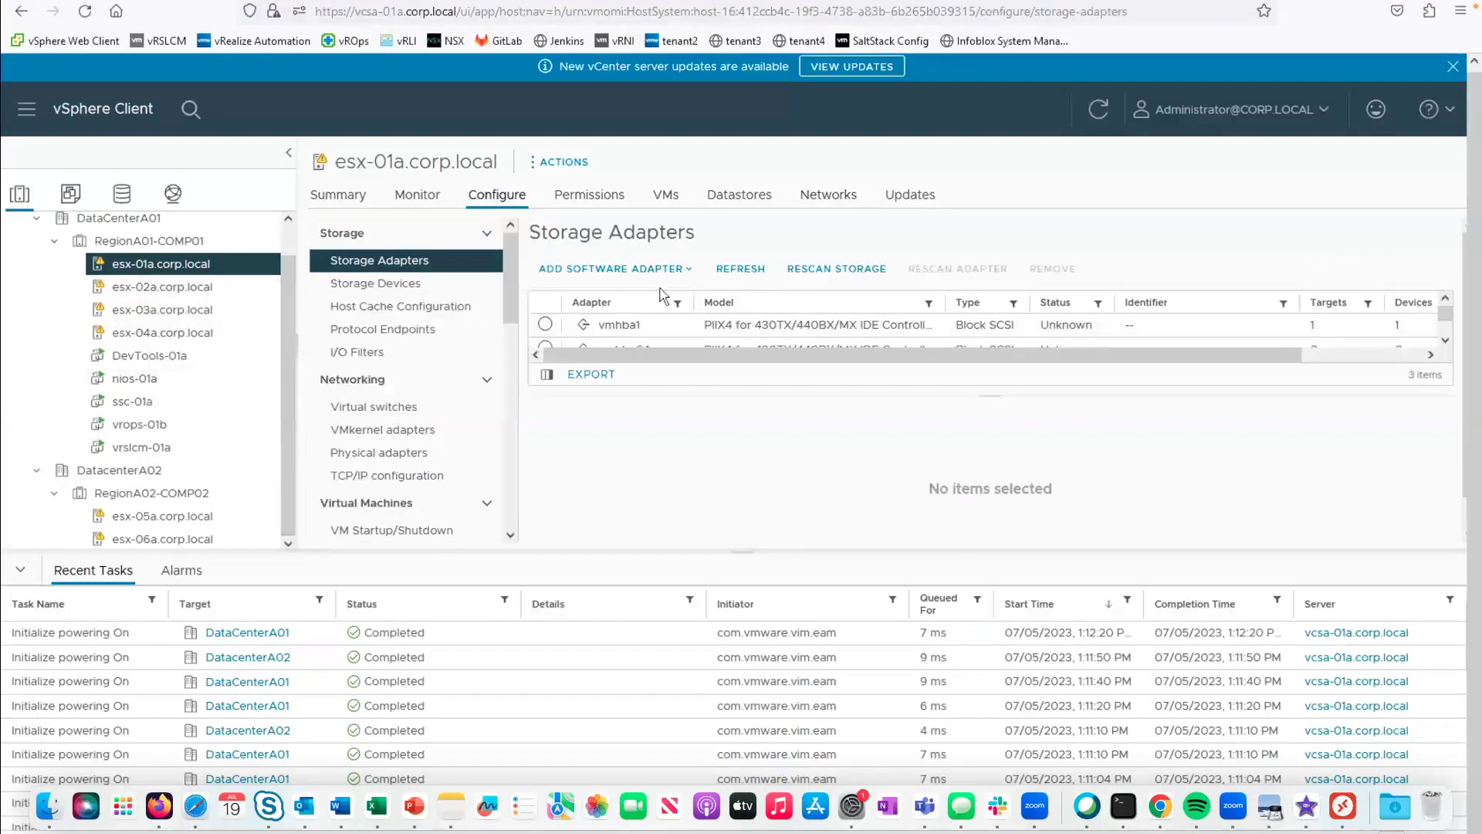
scroll(432, 446, "down", 3)
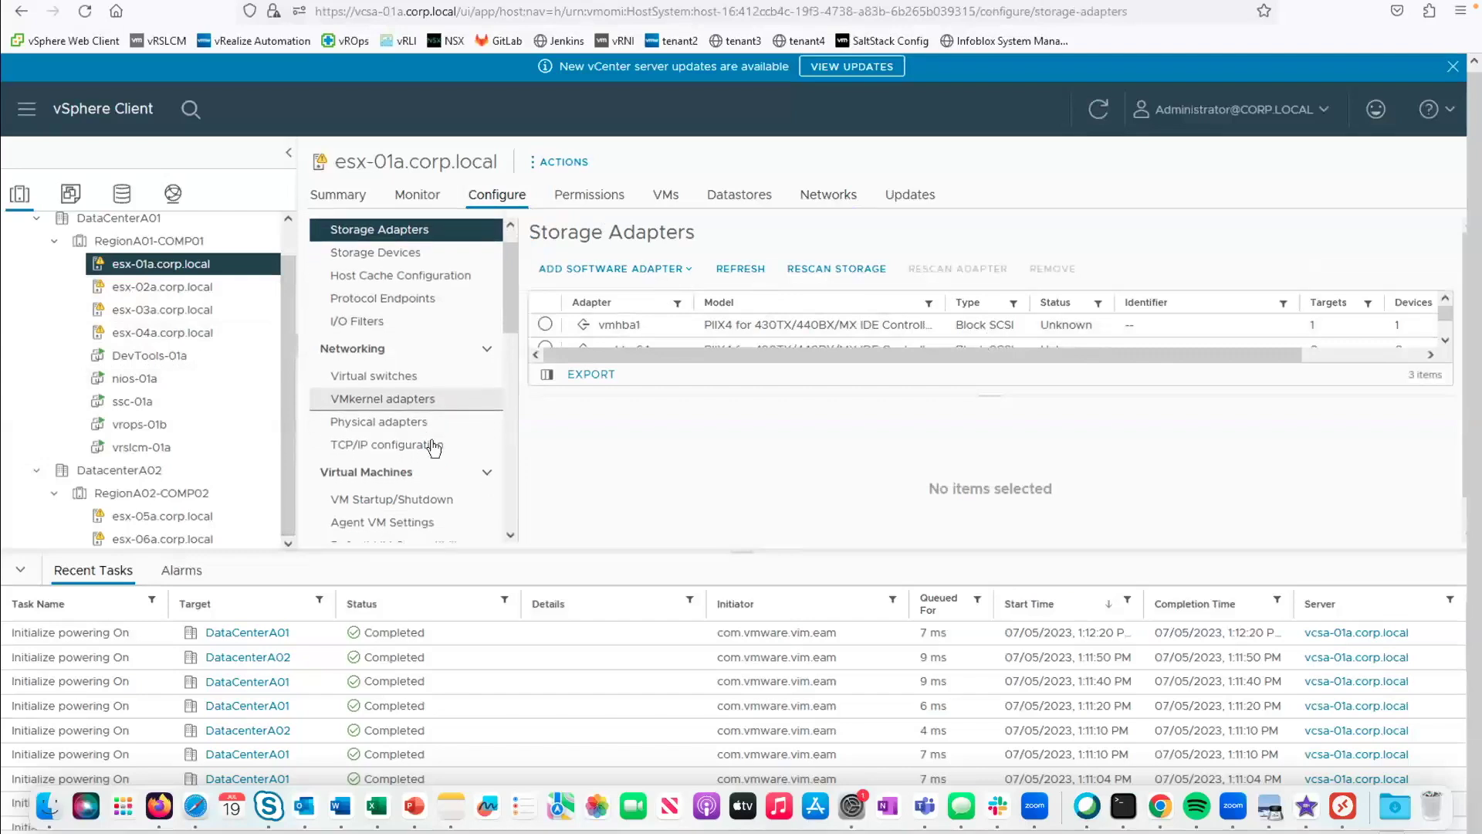
scroll(433, 448, "down", 1)
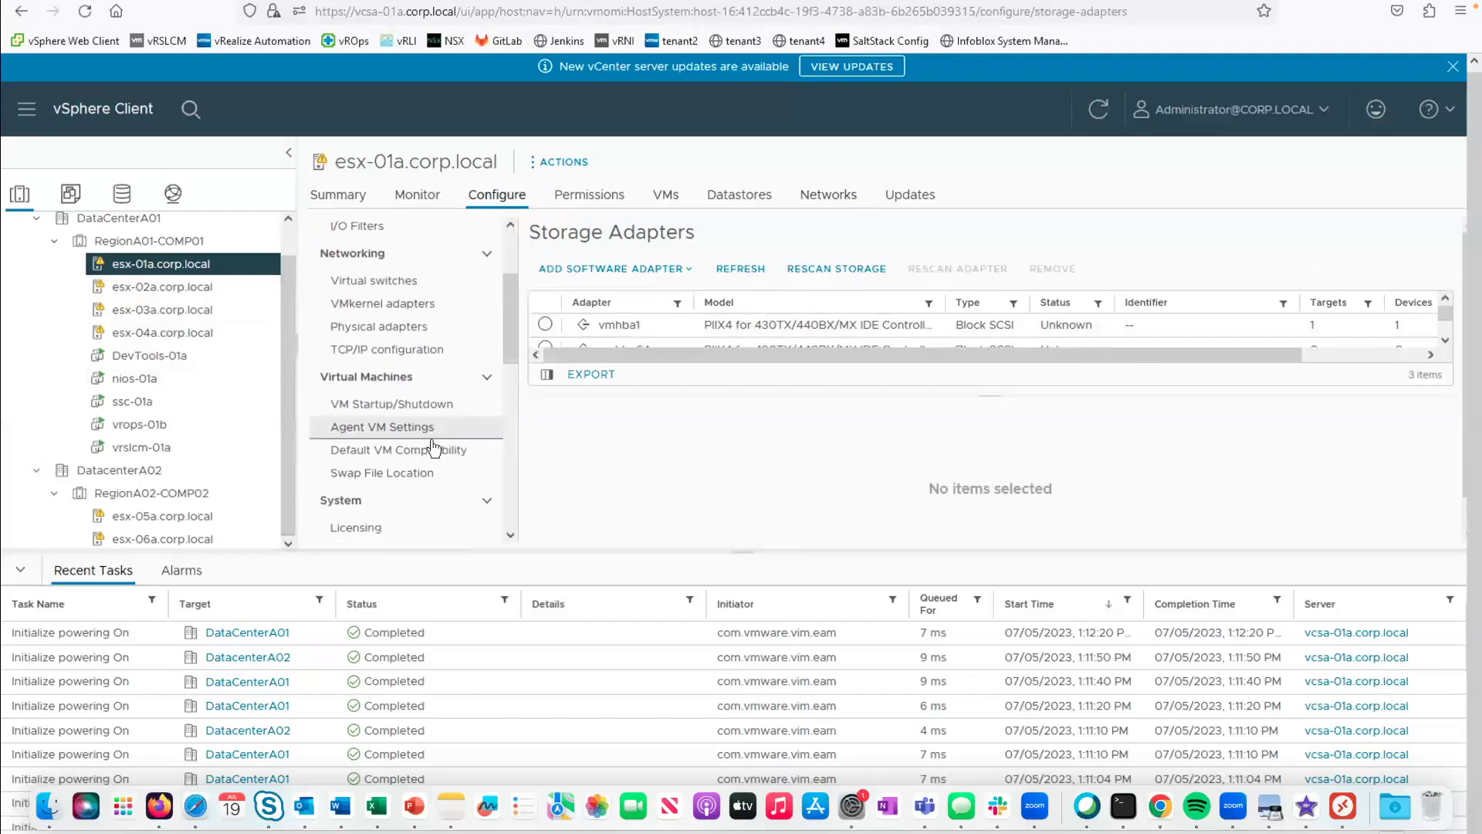
left_click(170, 245)
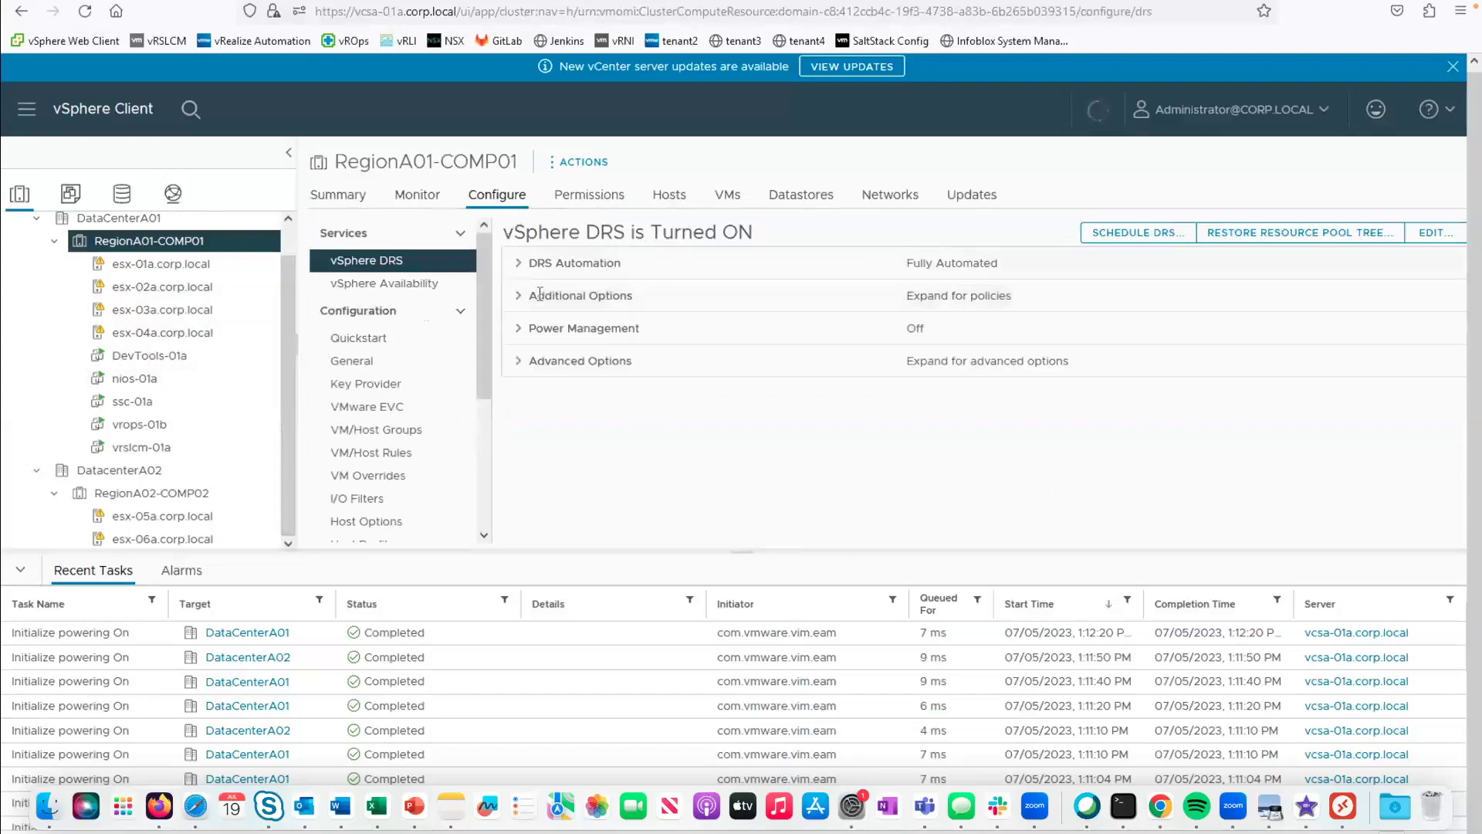
left_click_drag(913, 264, 1057, 274)
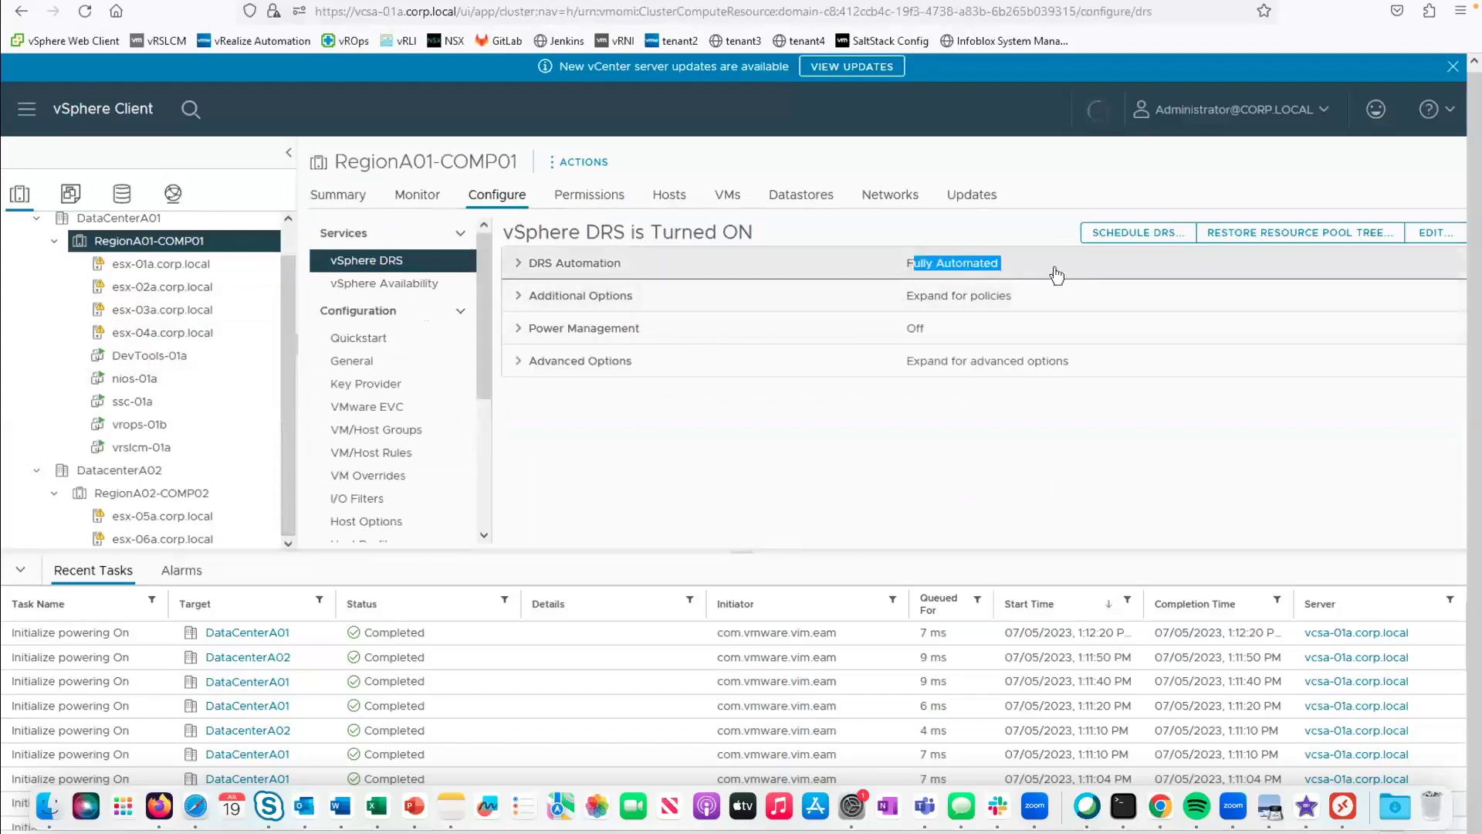
left_click(1057, 275)
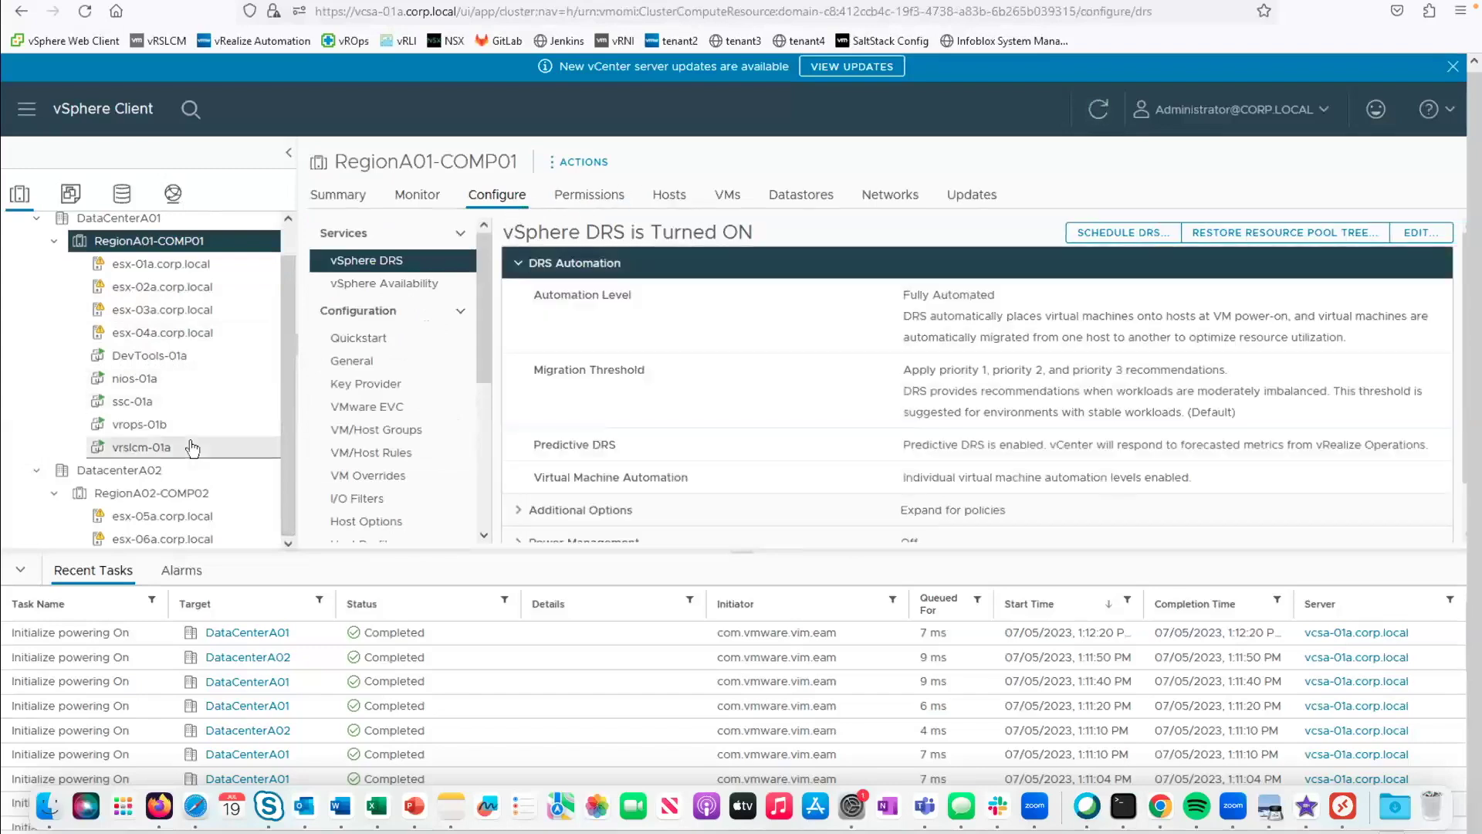
left_click(122, 194)
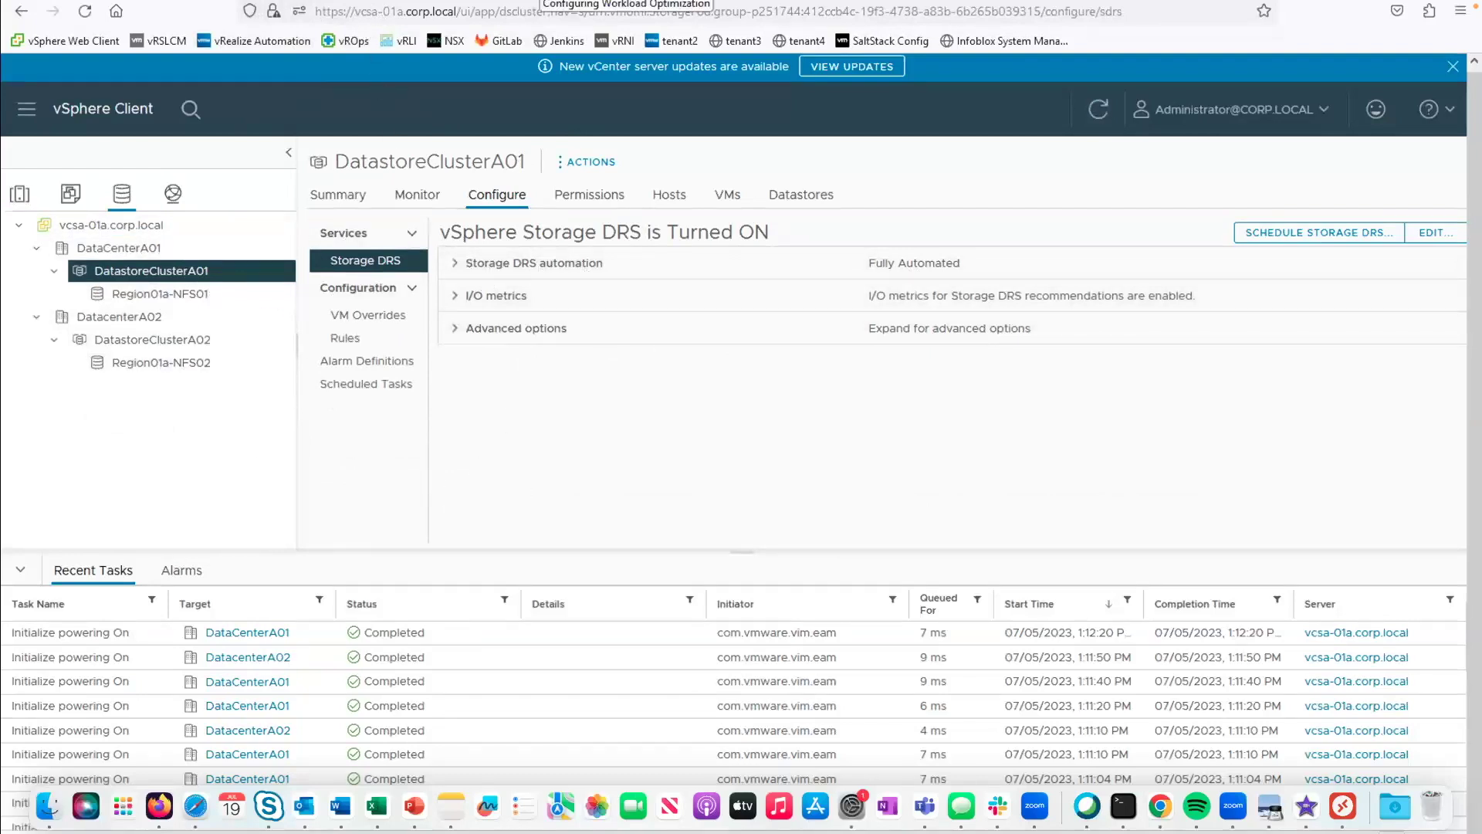
key("ctrl+Tab")
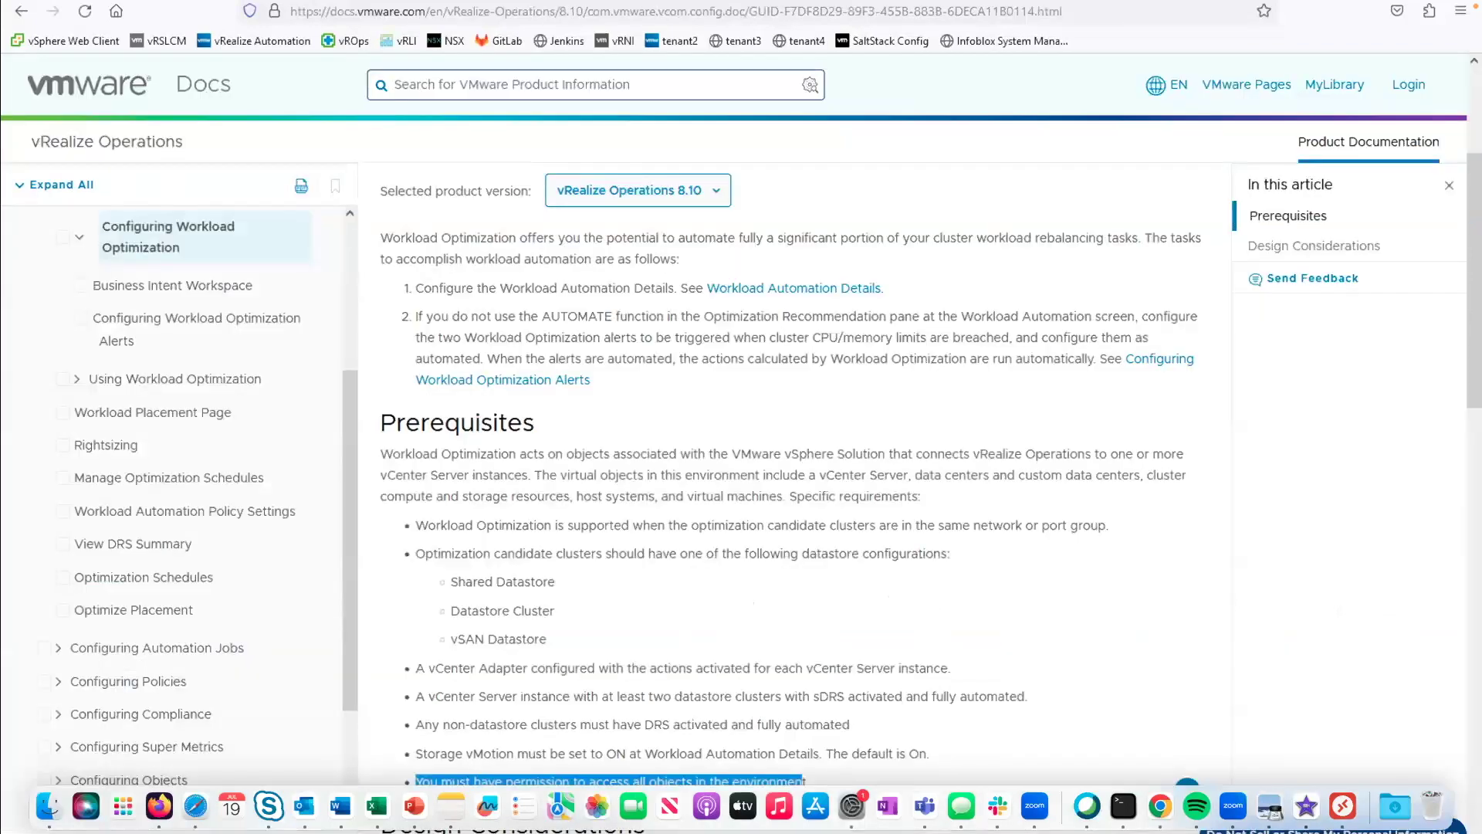
Step: Switch to vRealize Operations and open the custom datacenter Balancing DC for editing
key("ctrl+Tab")
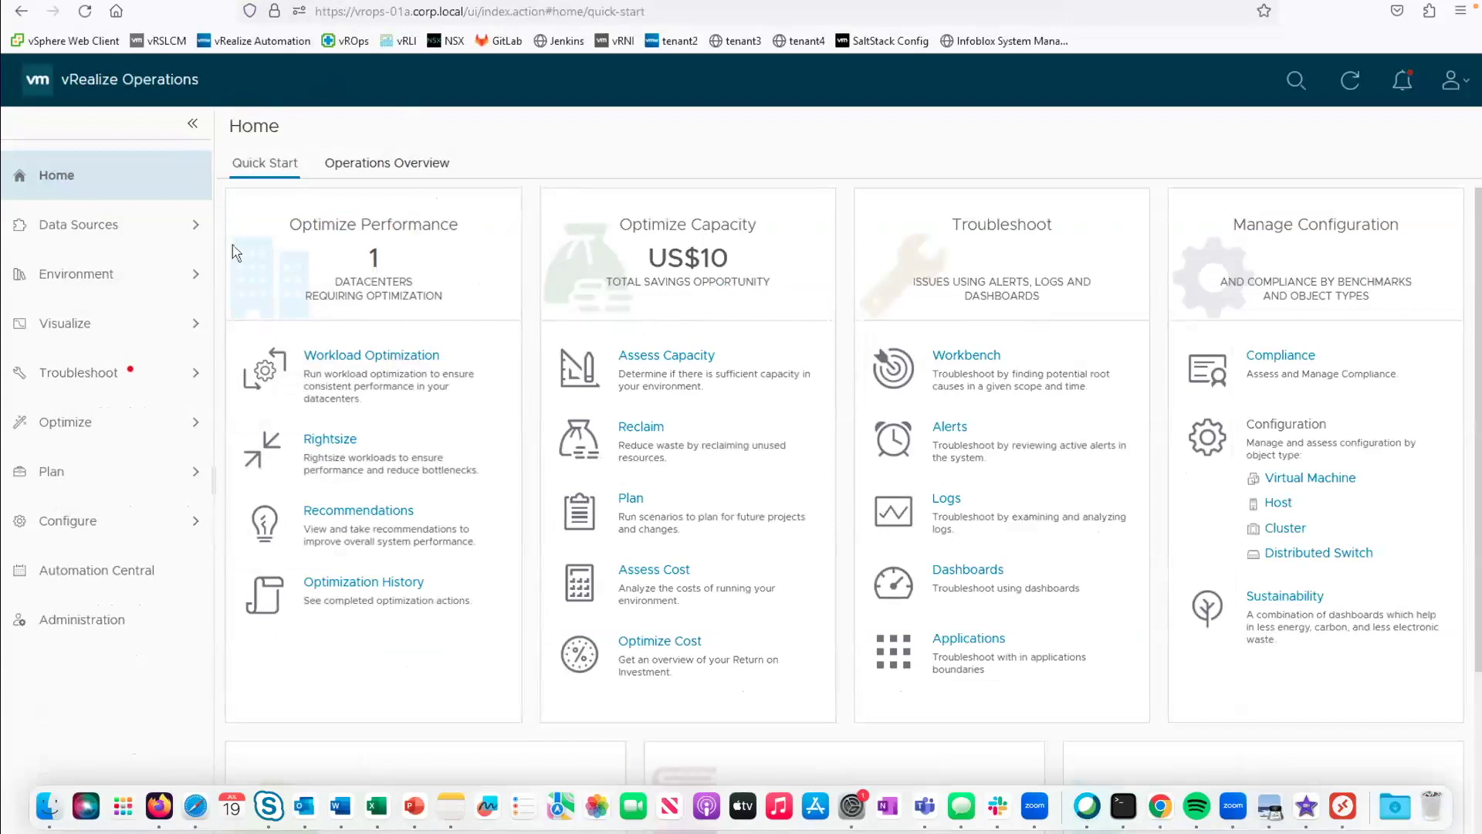
left_click(195, 277)
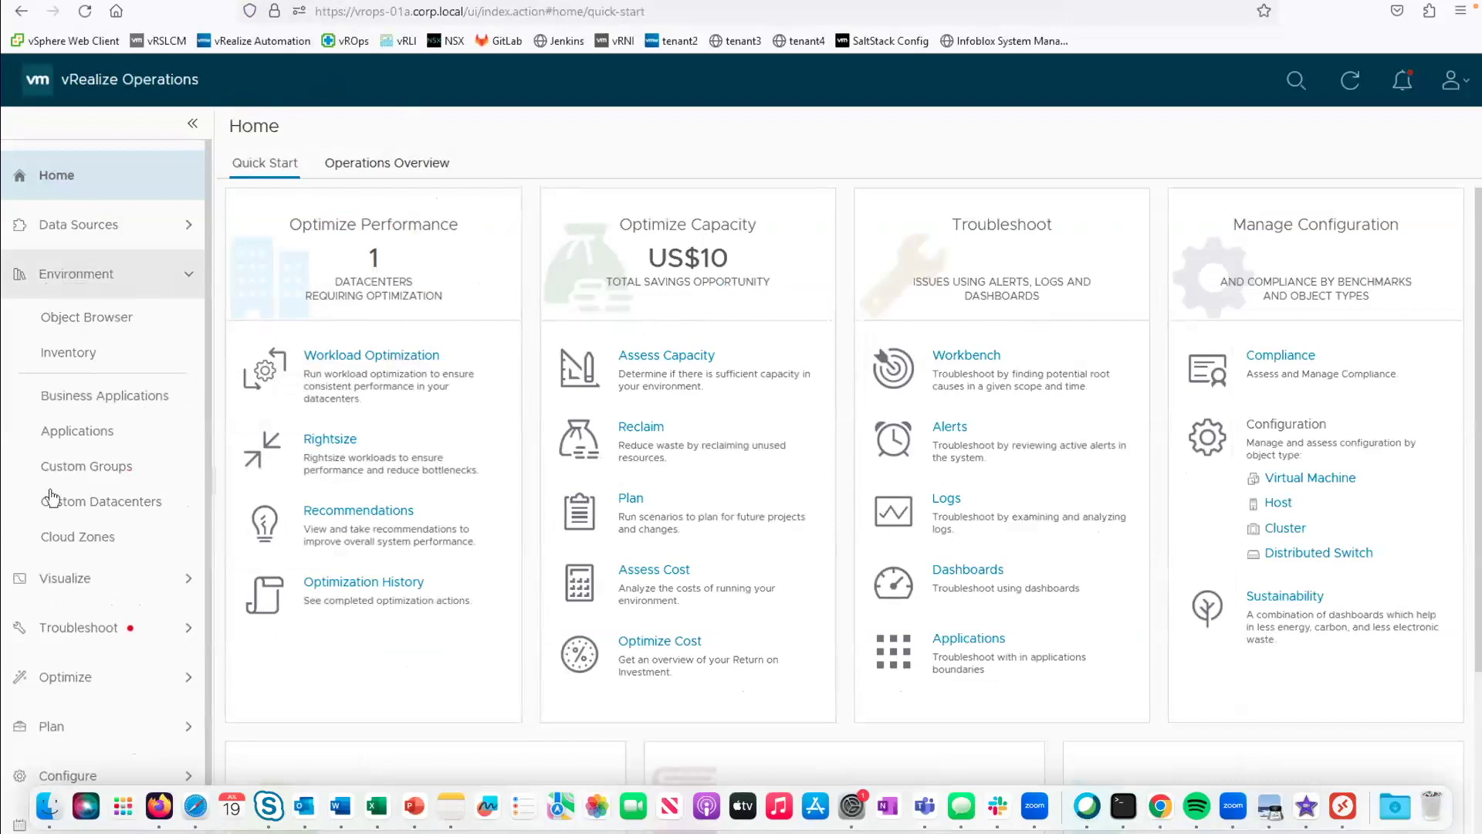
left_click(70, 510)
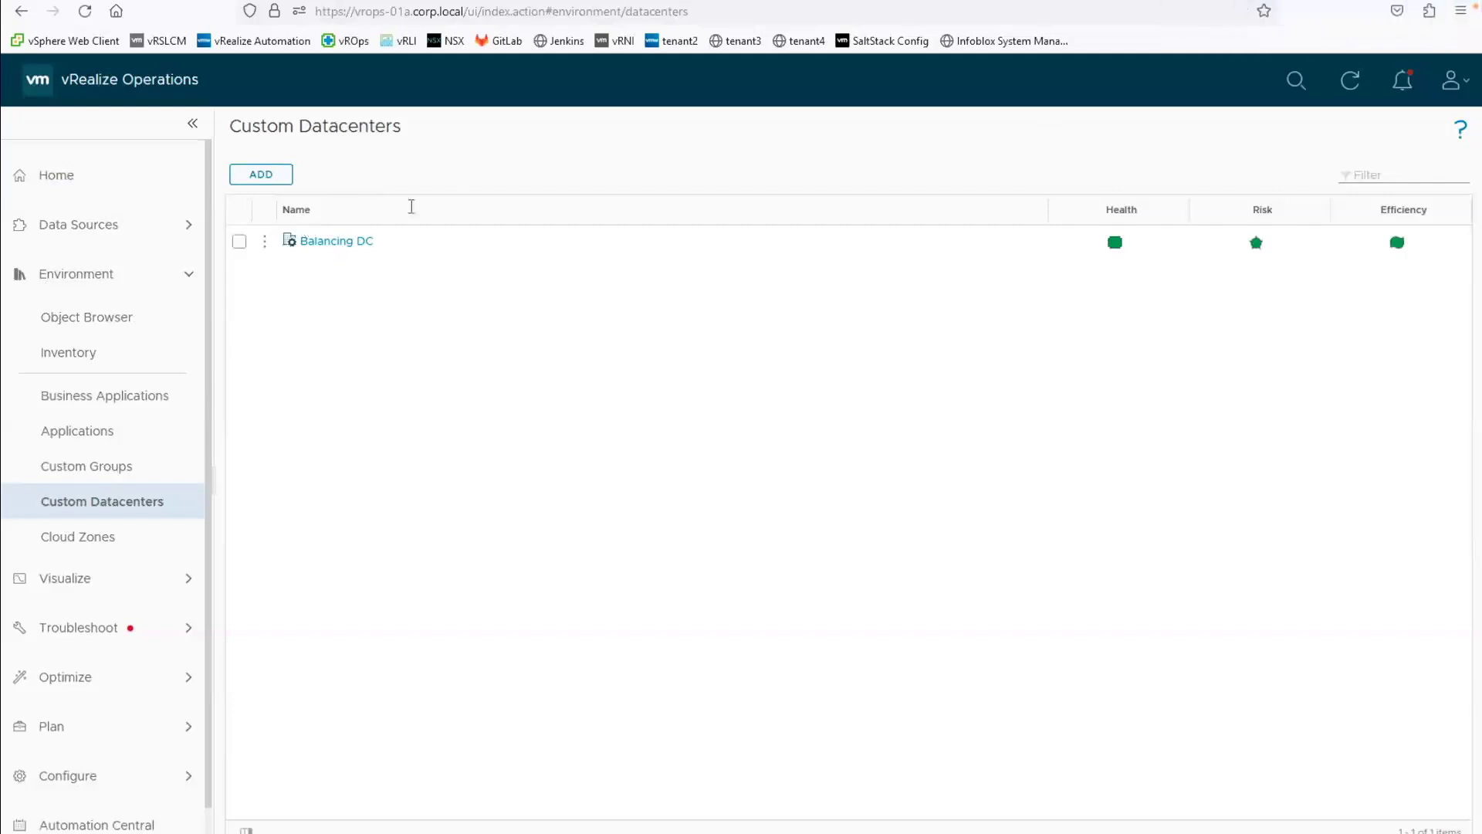
left_click(264, 242)
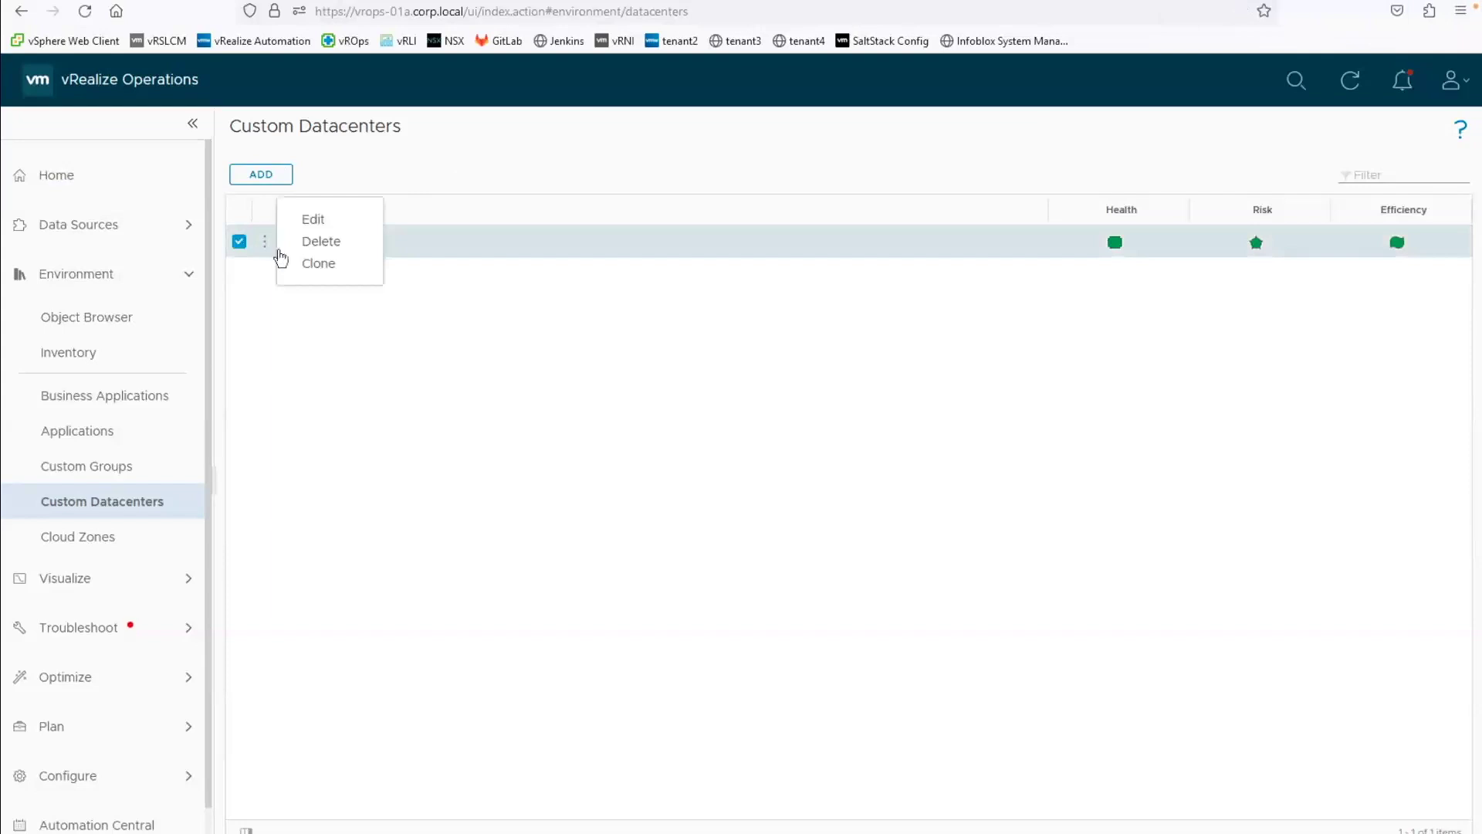
left_click(335, 226)
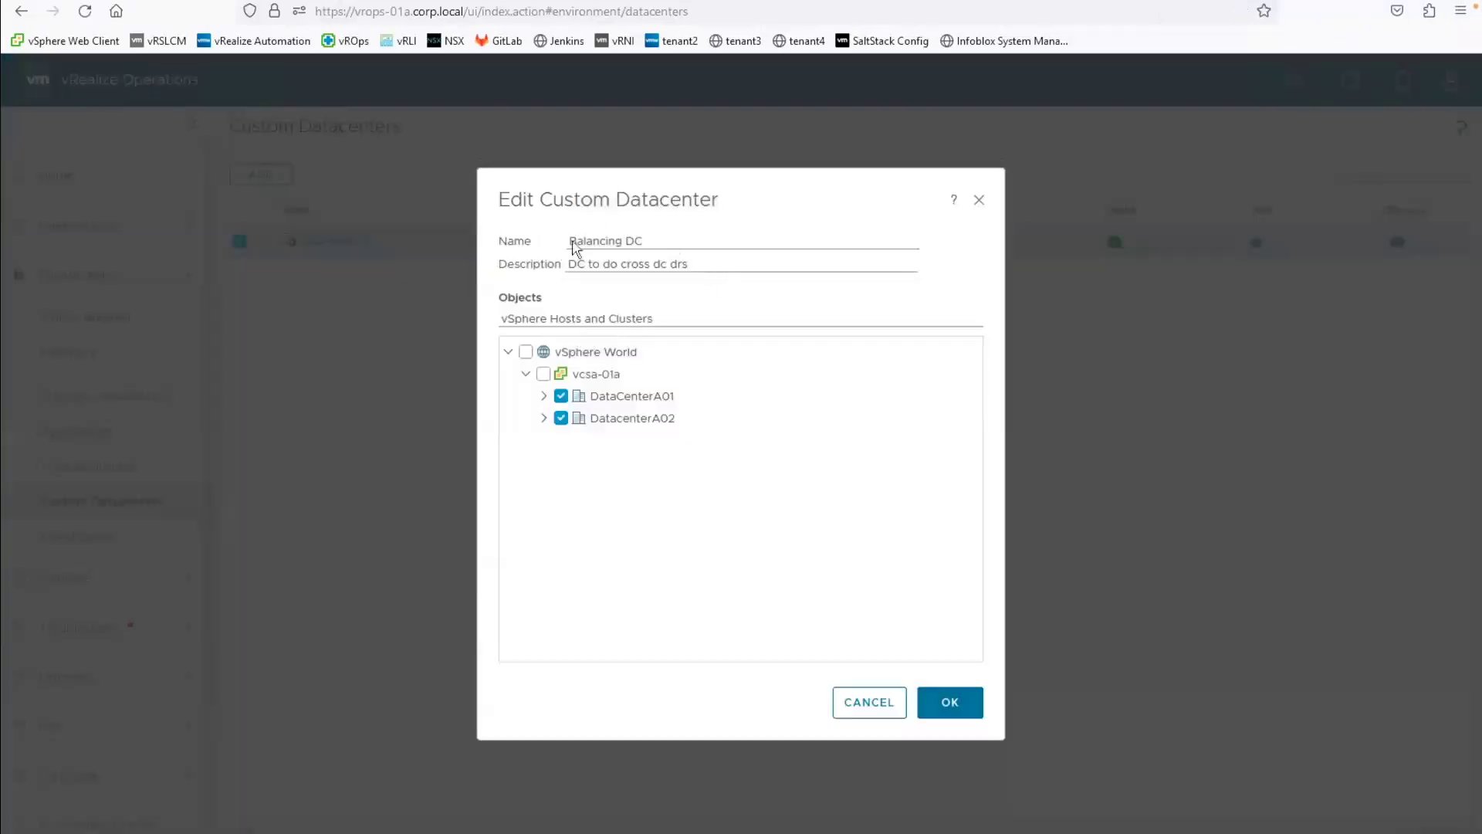
Step: Review the name, description and clusters under DataCenterA01 and DatacenterA02 for Balancing DC, and accept the custom datacenter settings
triple_click(729, 240)
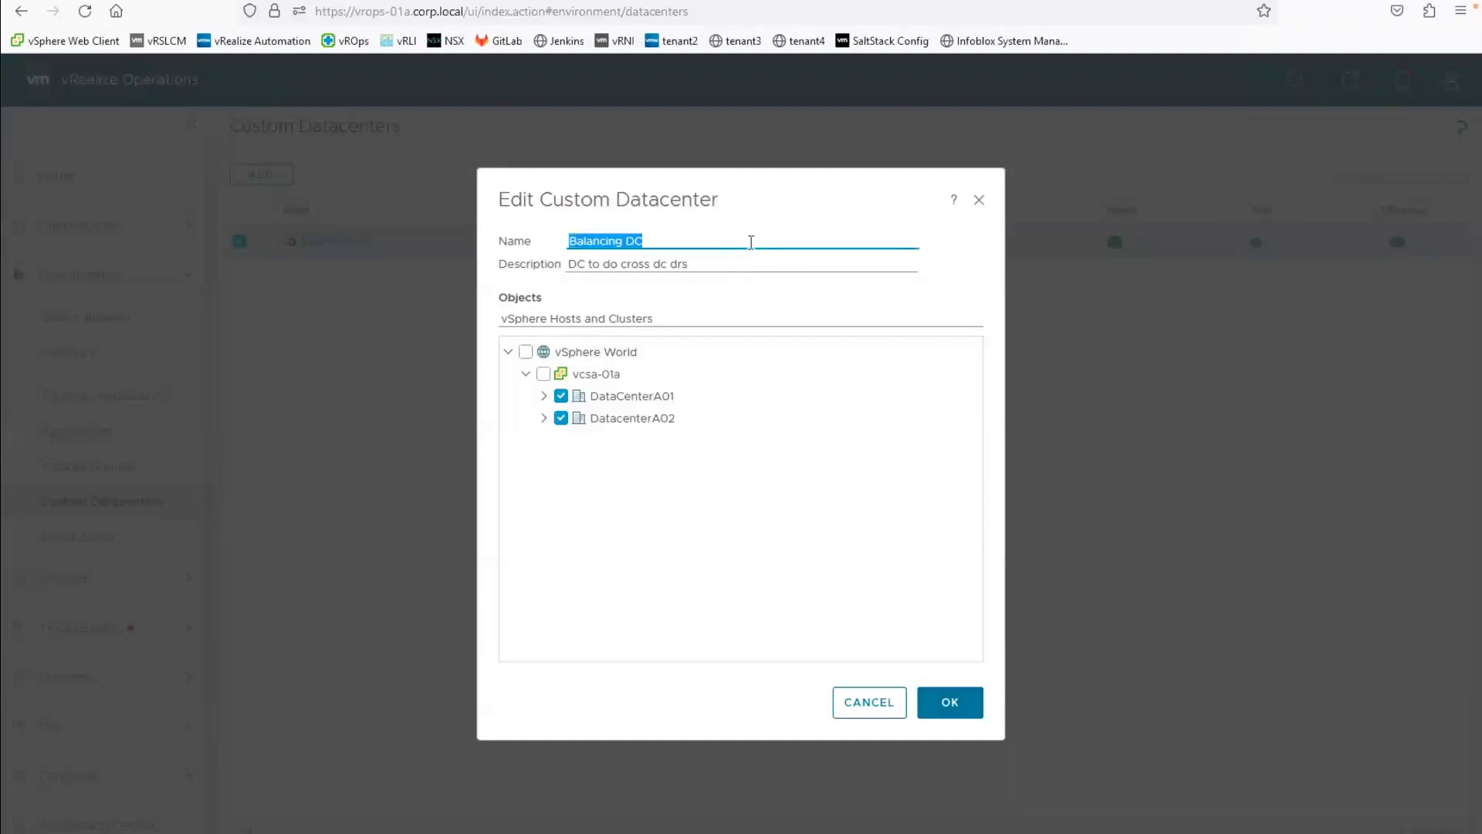
left_click_drag(721, 264, 541, 264)
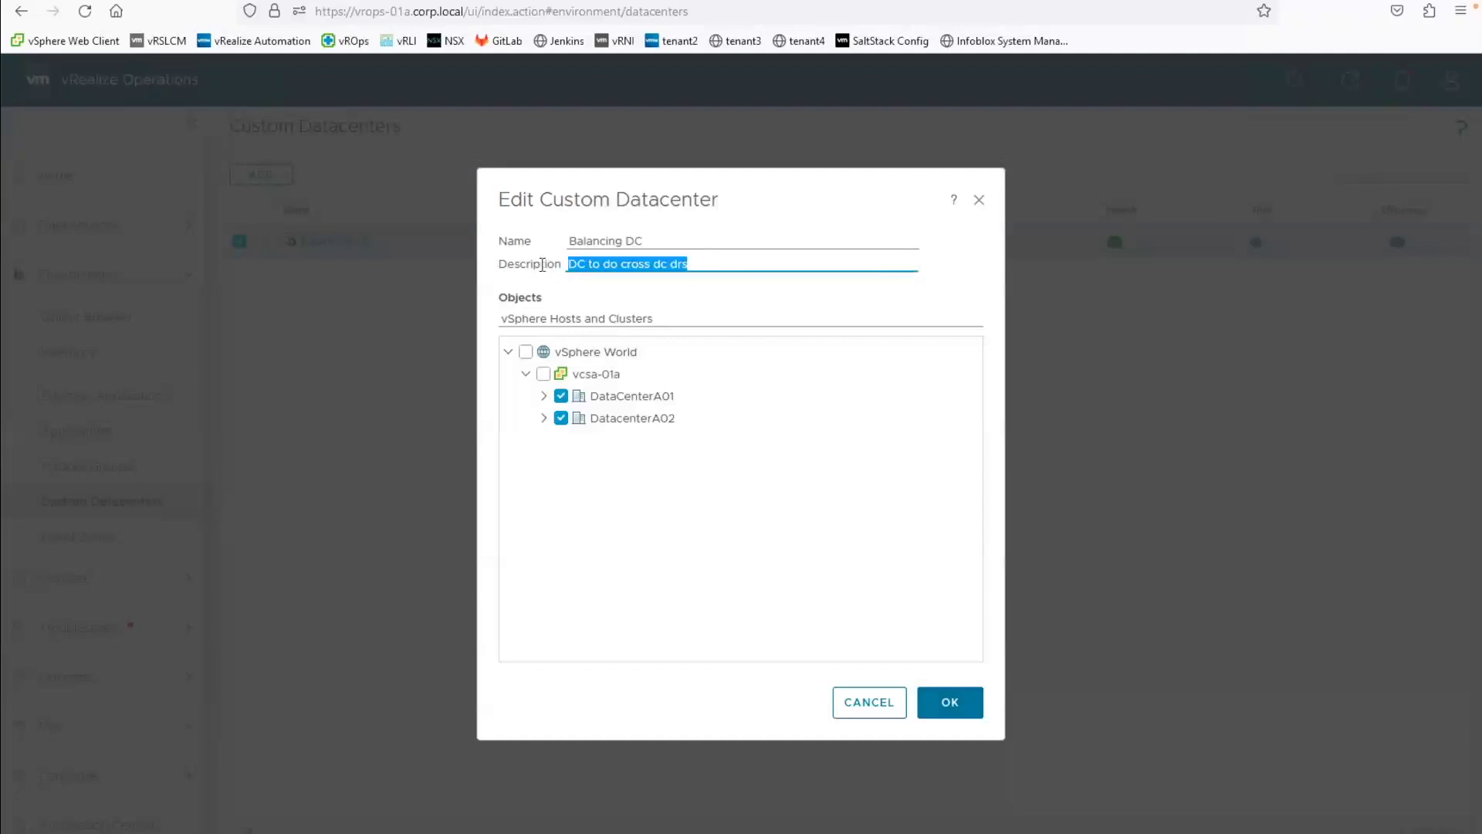
left_click(544, 396)
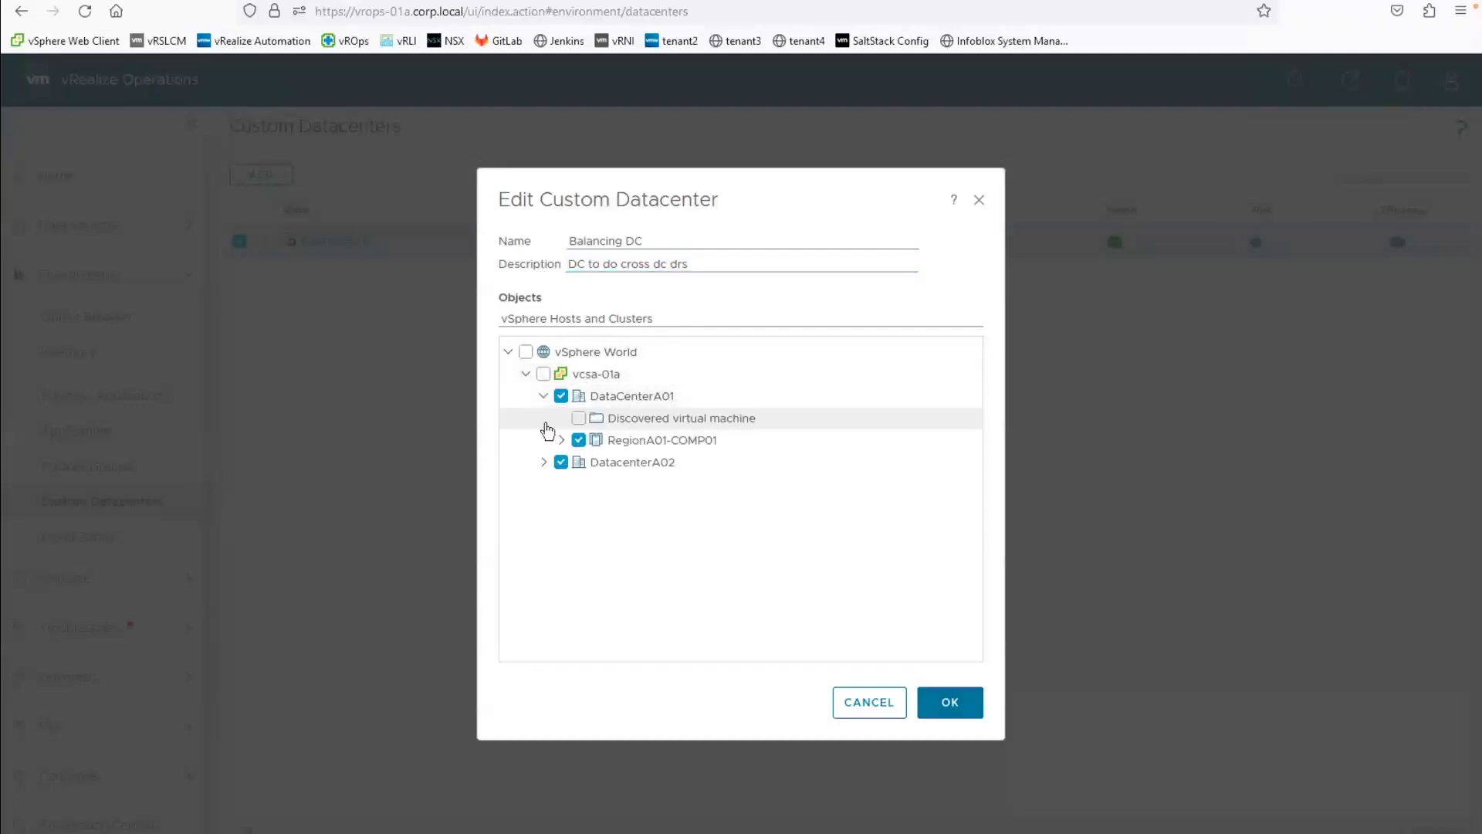
left_click(544, 464)
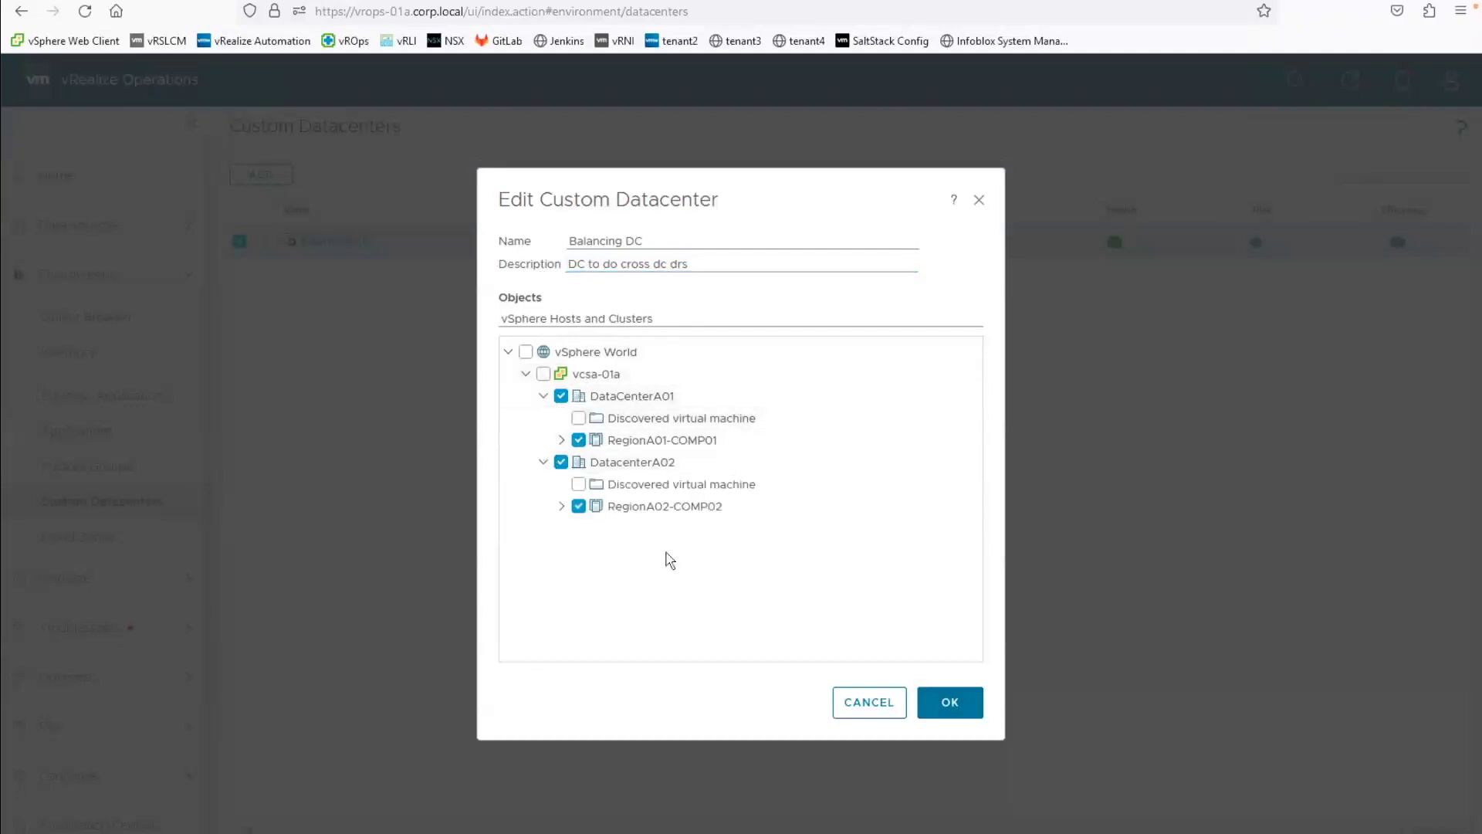
left_click(952, 704)
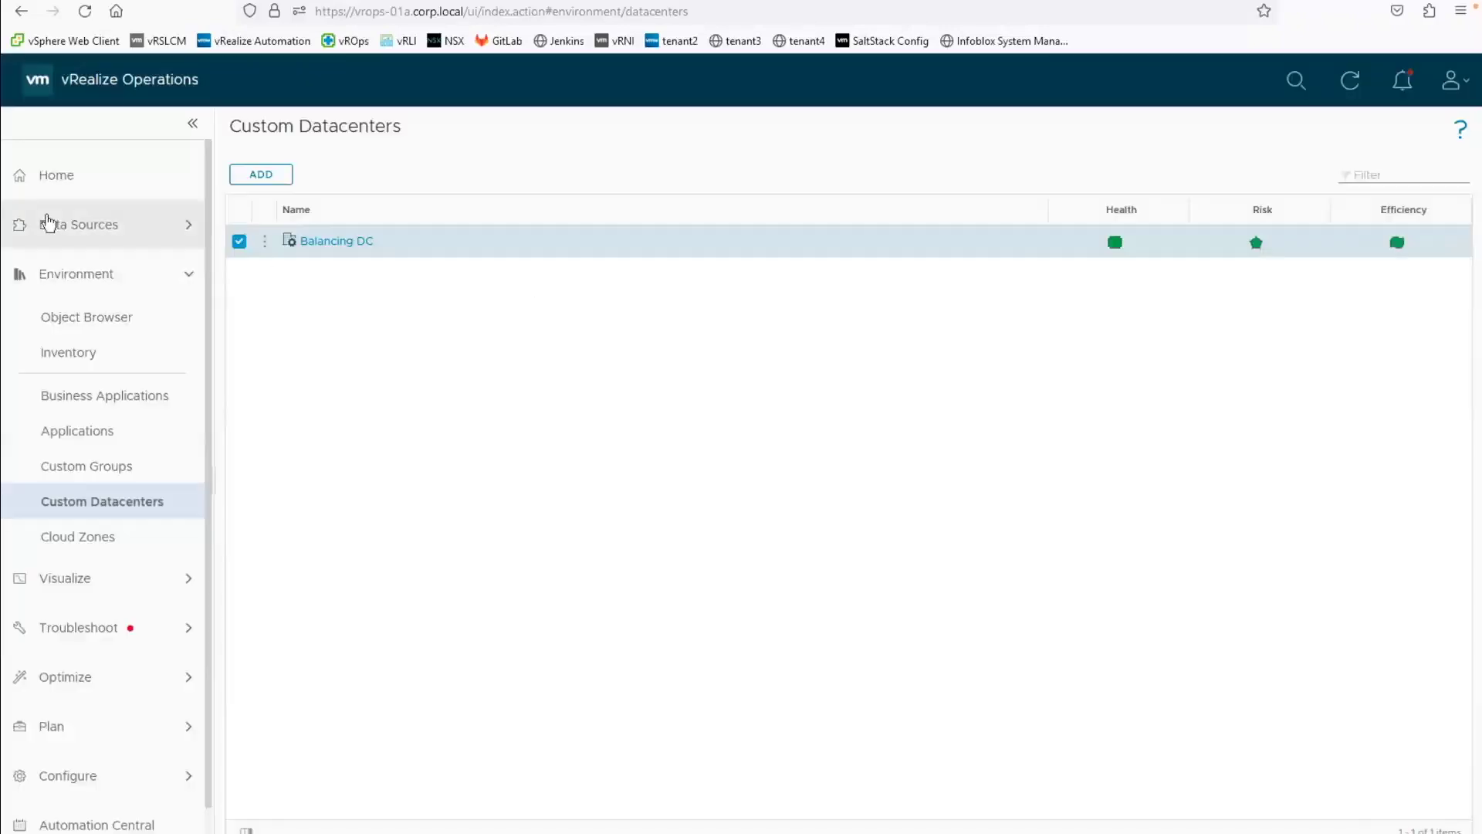
Step: Open Workload Optimization for Balancing DC and examine its optimization status, operational intent, business intent and cluster workloads
left_click(67, 184)
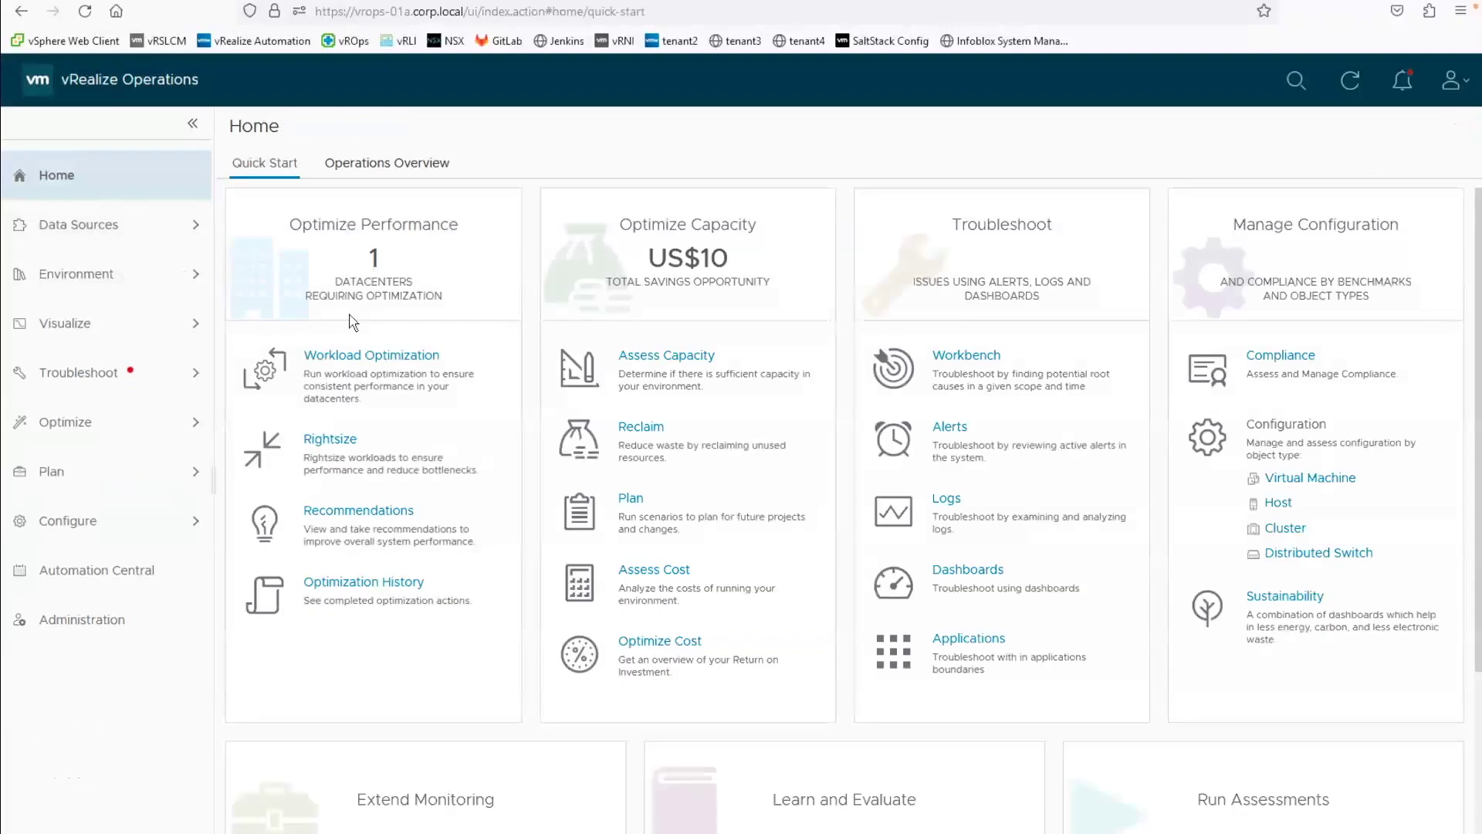
left_click(374, 355)
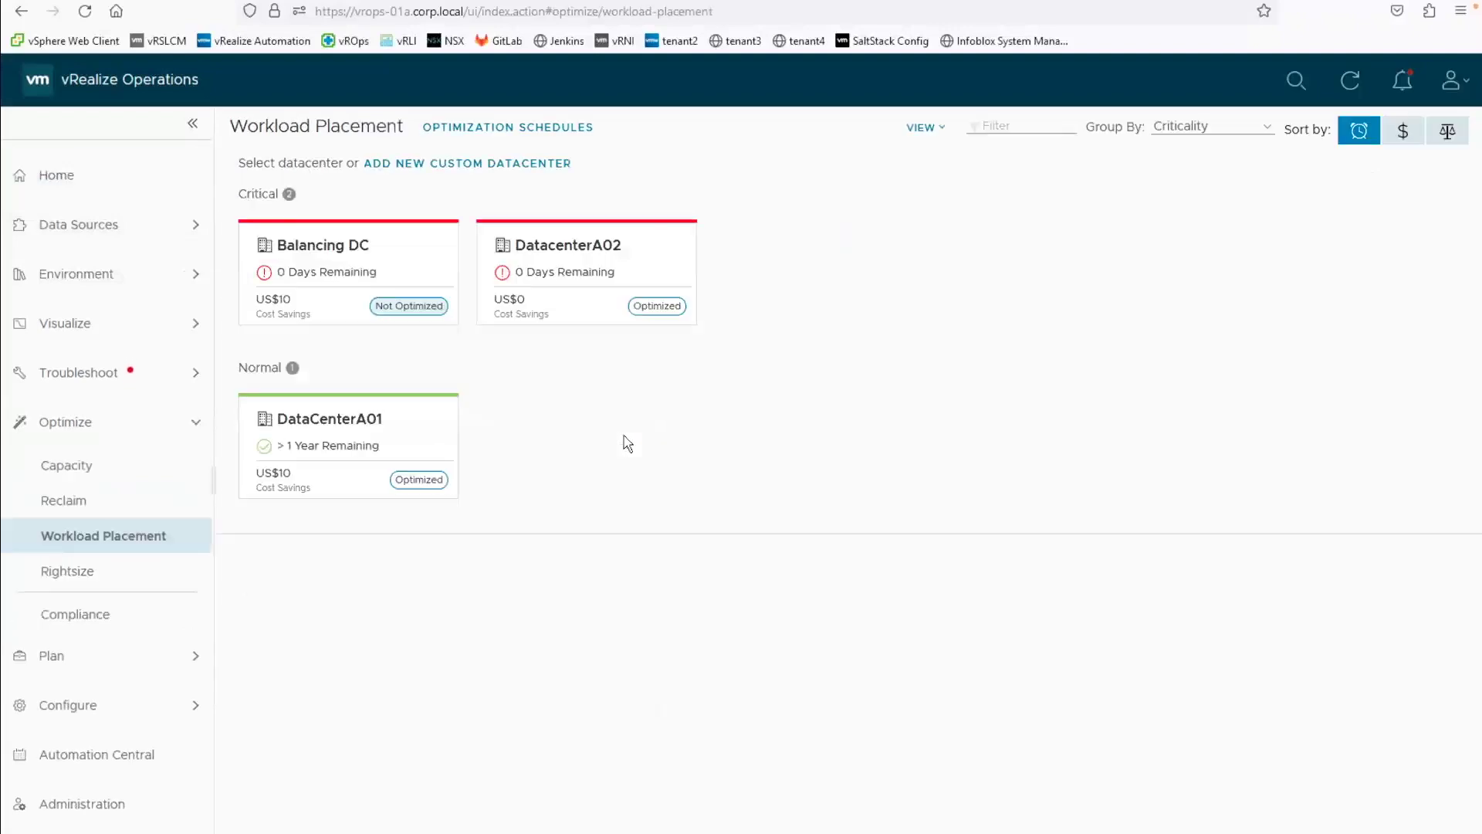
left_click(414, 238)
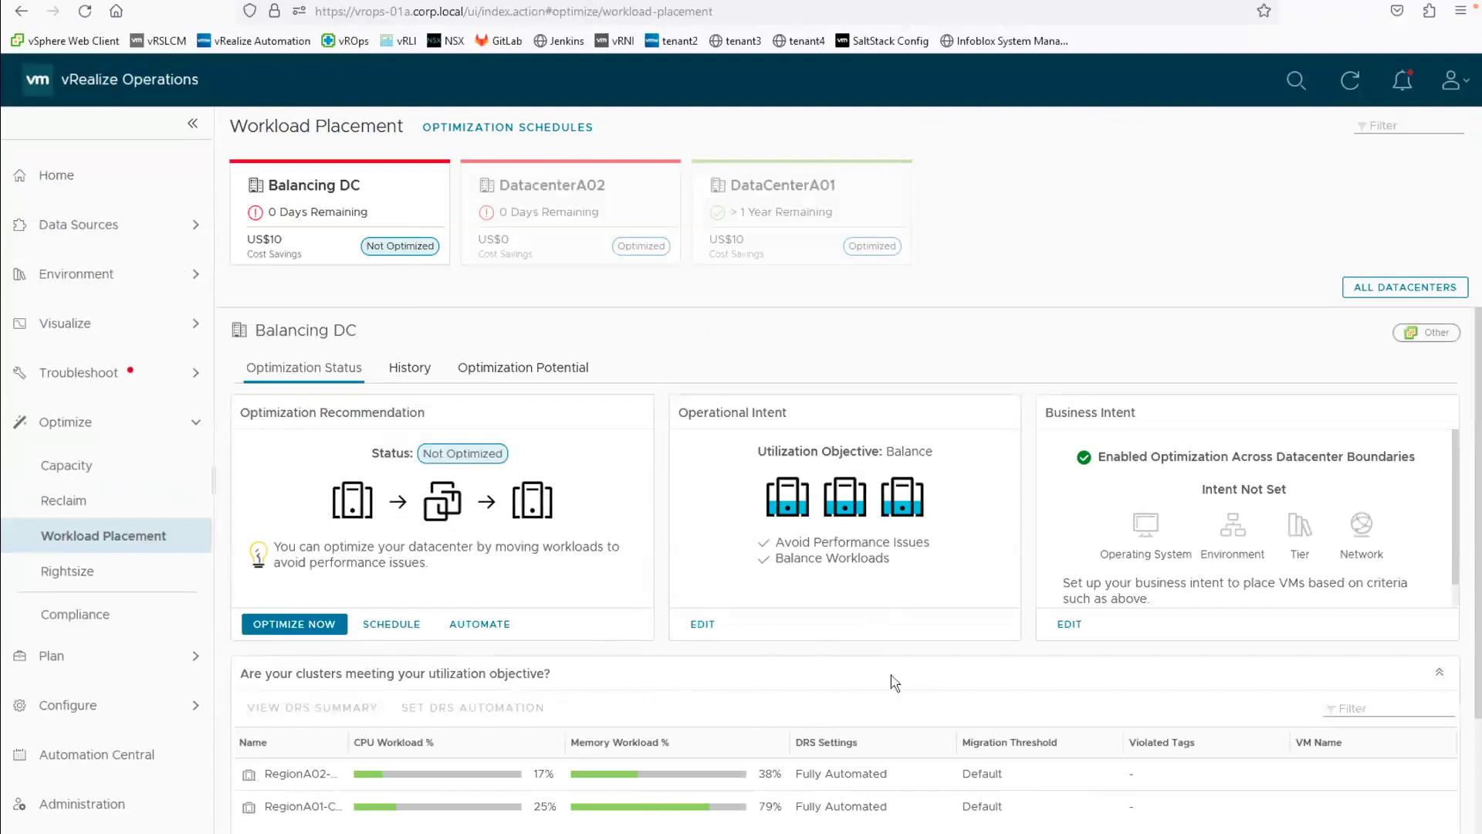
scroll(672, 740, "down", 1)
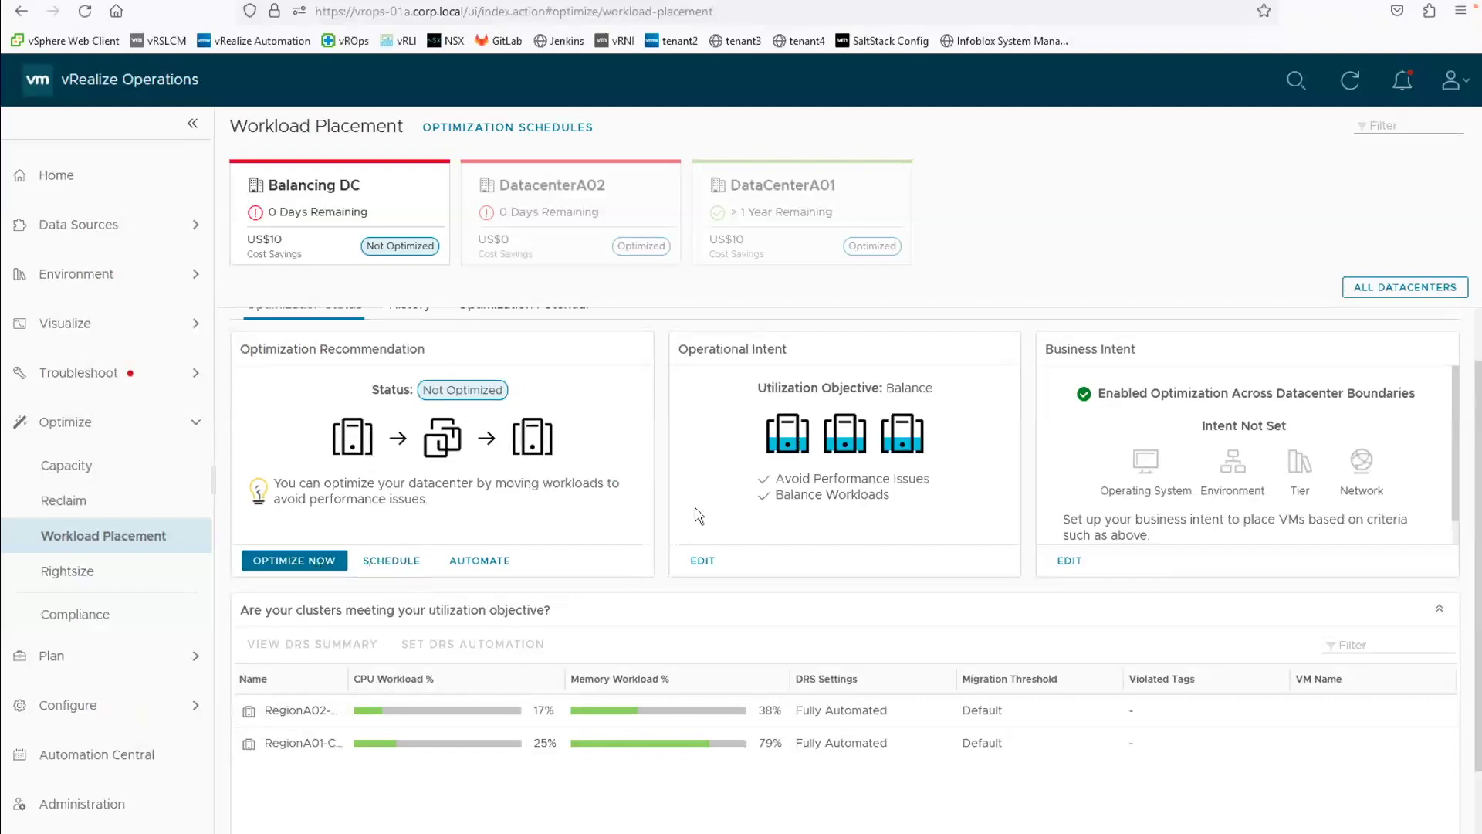
scroll(1023, 494, "up", 1)
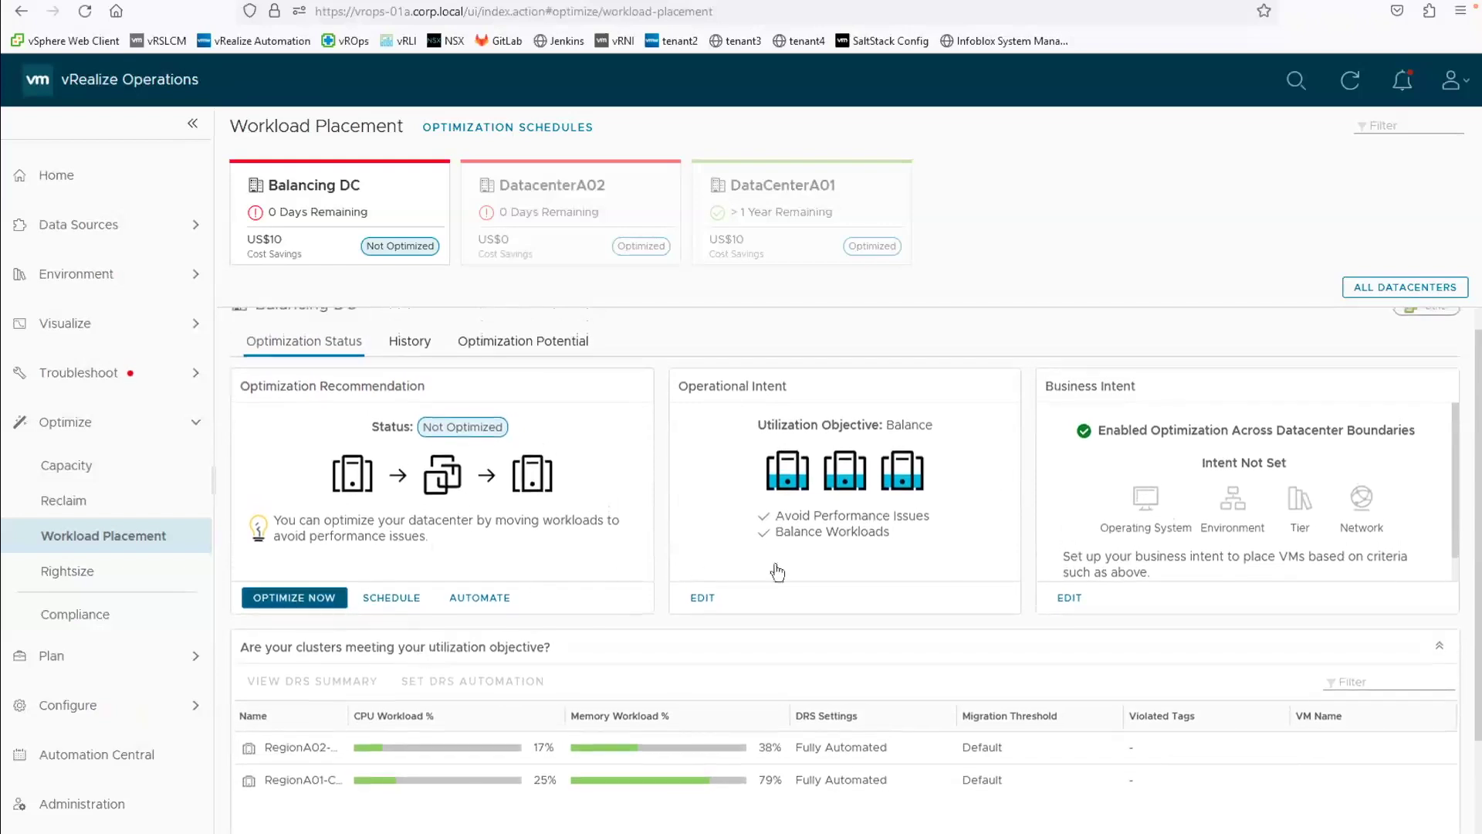
Step: Open the business intent settings of Balancing DC and try the cluster-based and host-based VM placement options
left_click(1141, 513)
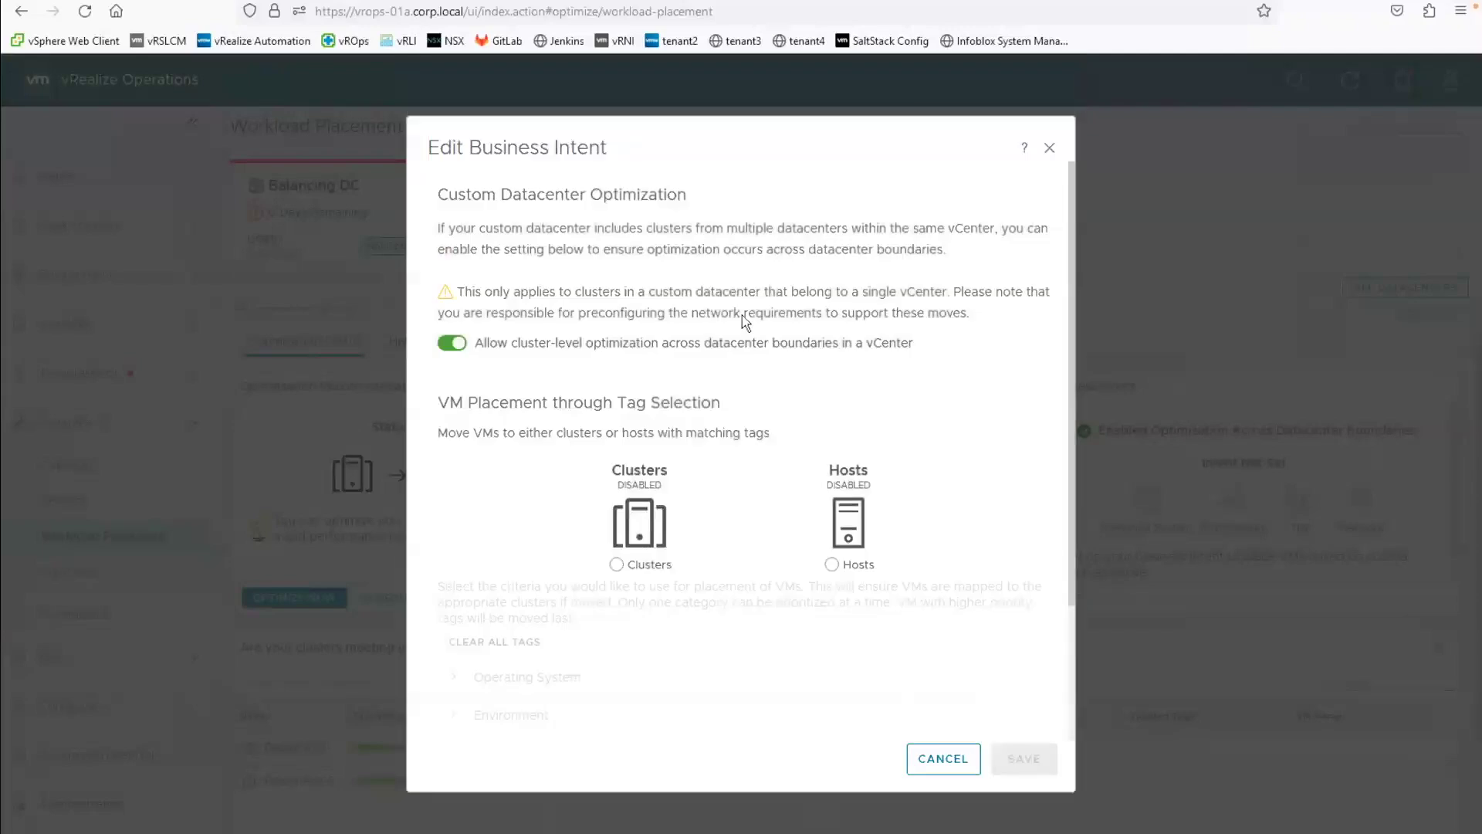
left_click(617, 565)
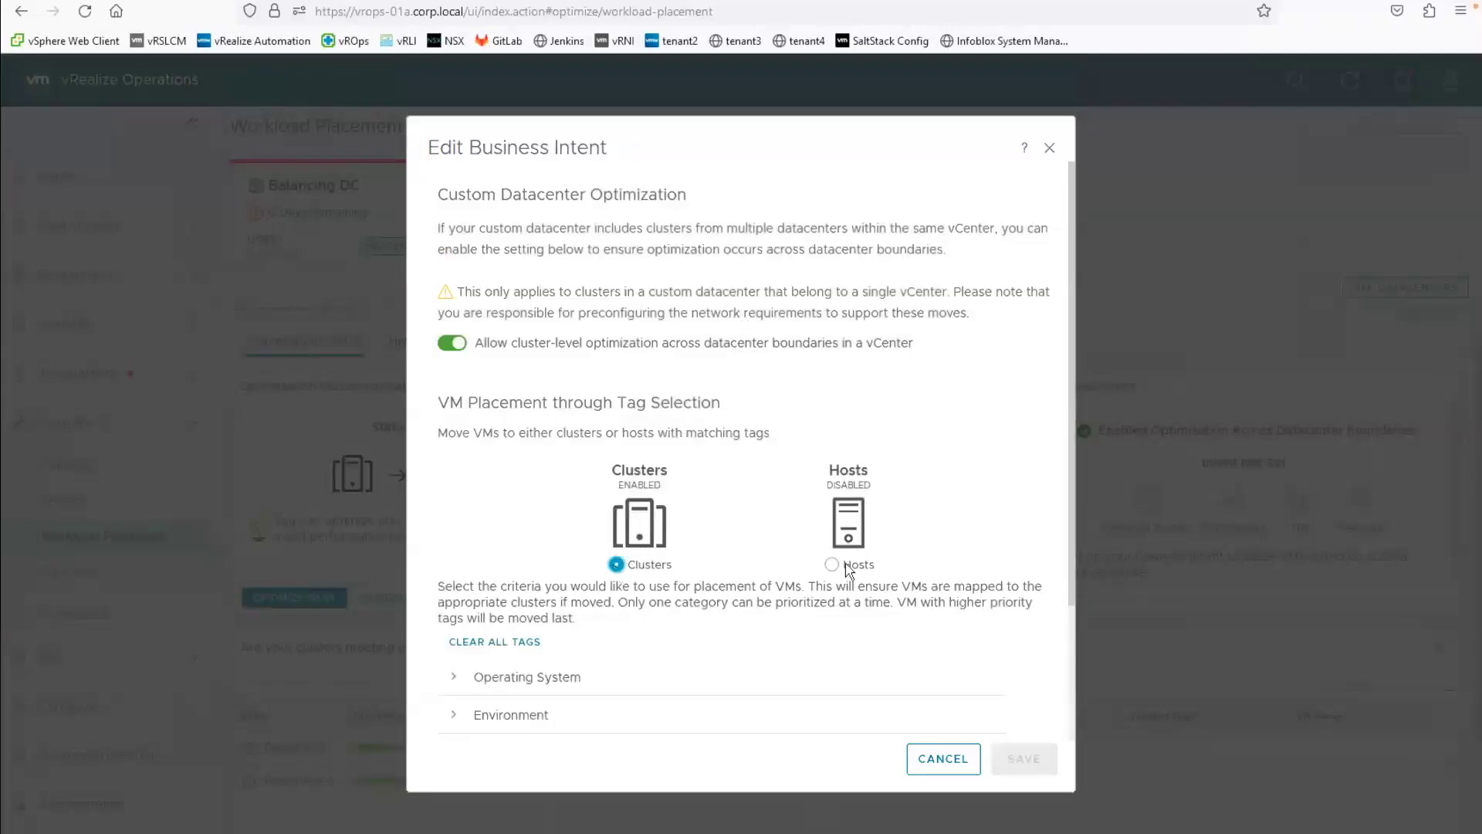
left_click(832, 565)
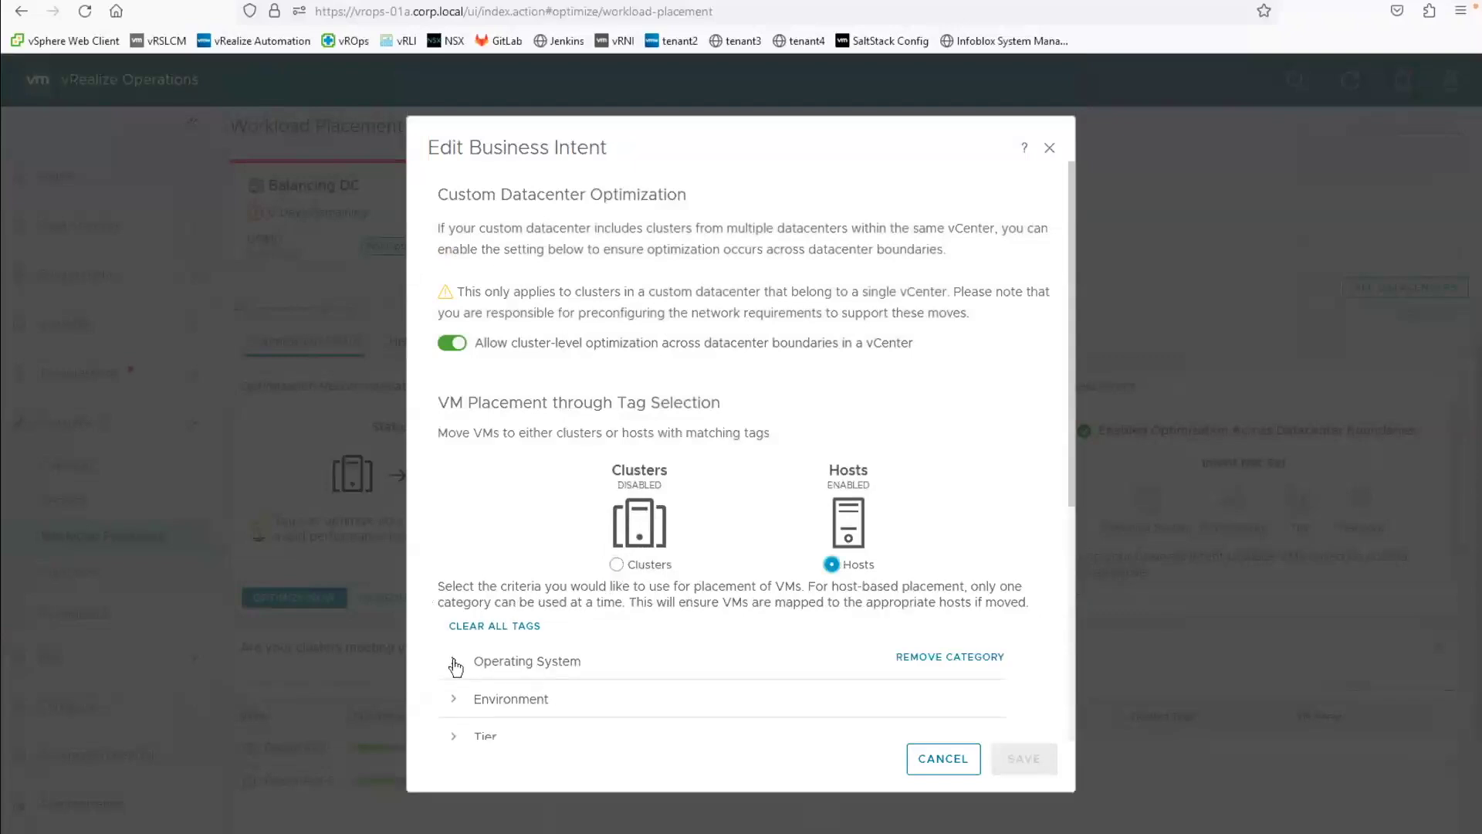
Step: Examine the Operating System and Tier tag criteria and the cross-datacenter optimization setting, and close the business intent settings without saving
left_click(453, 662)
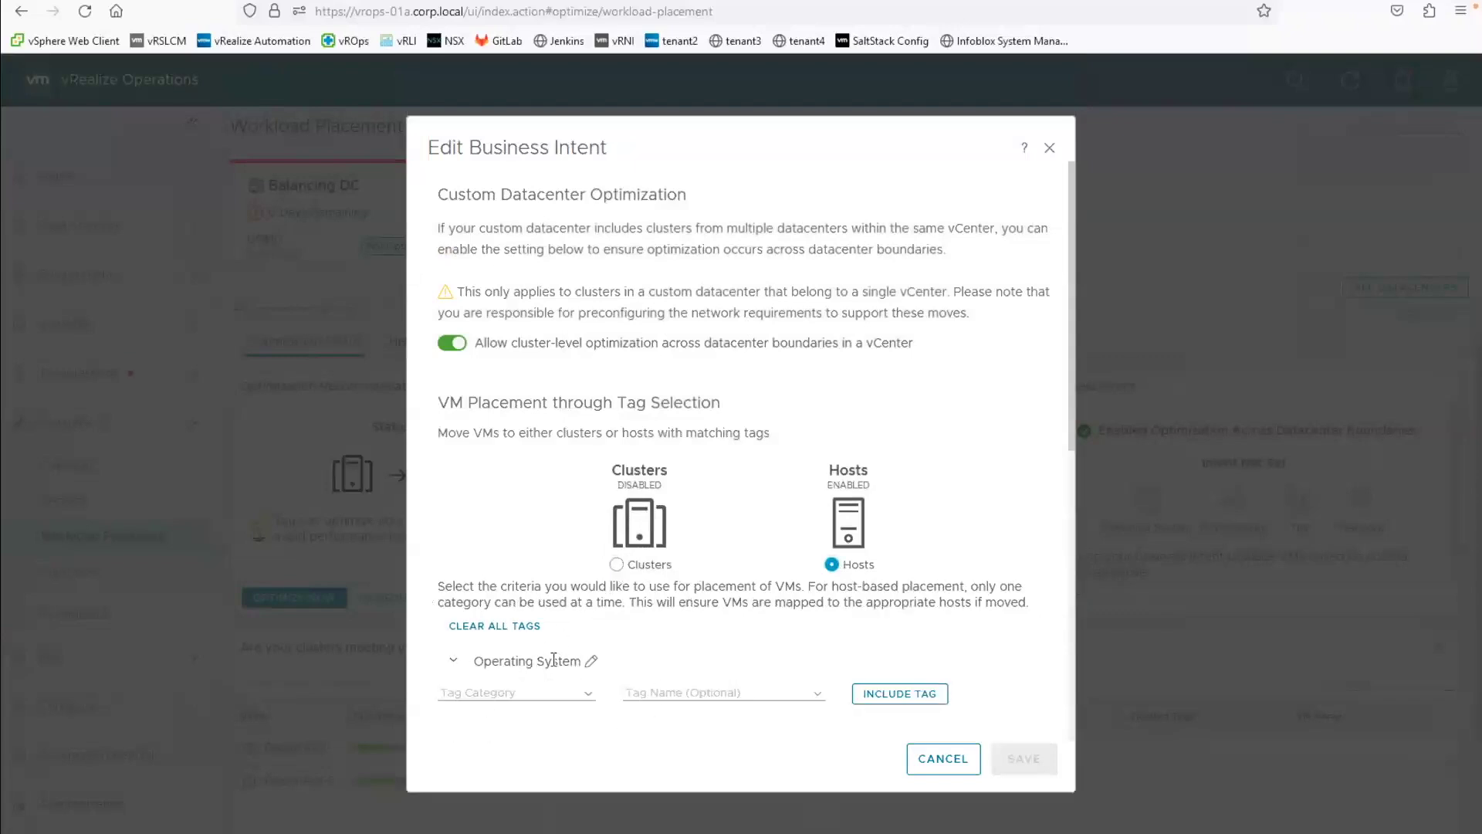
scroll(568, 652, "down", 2)
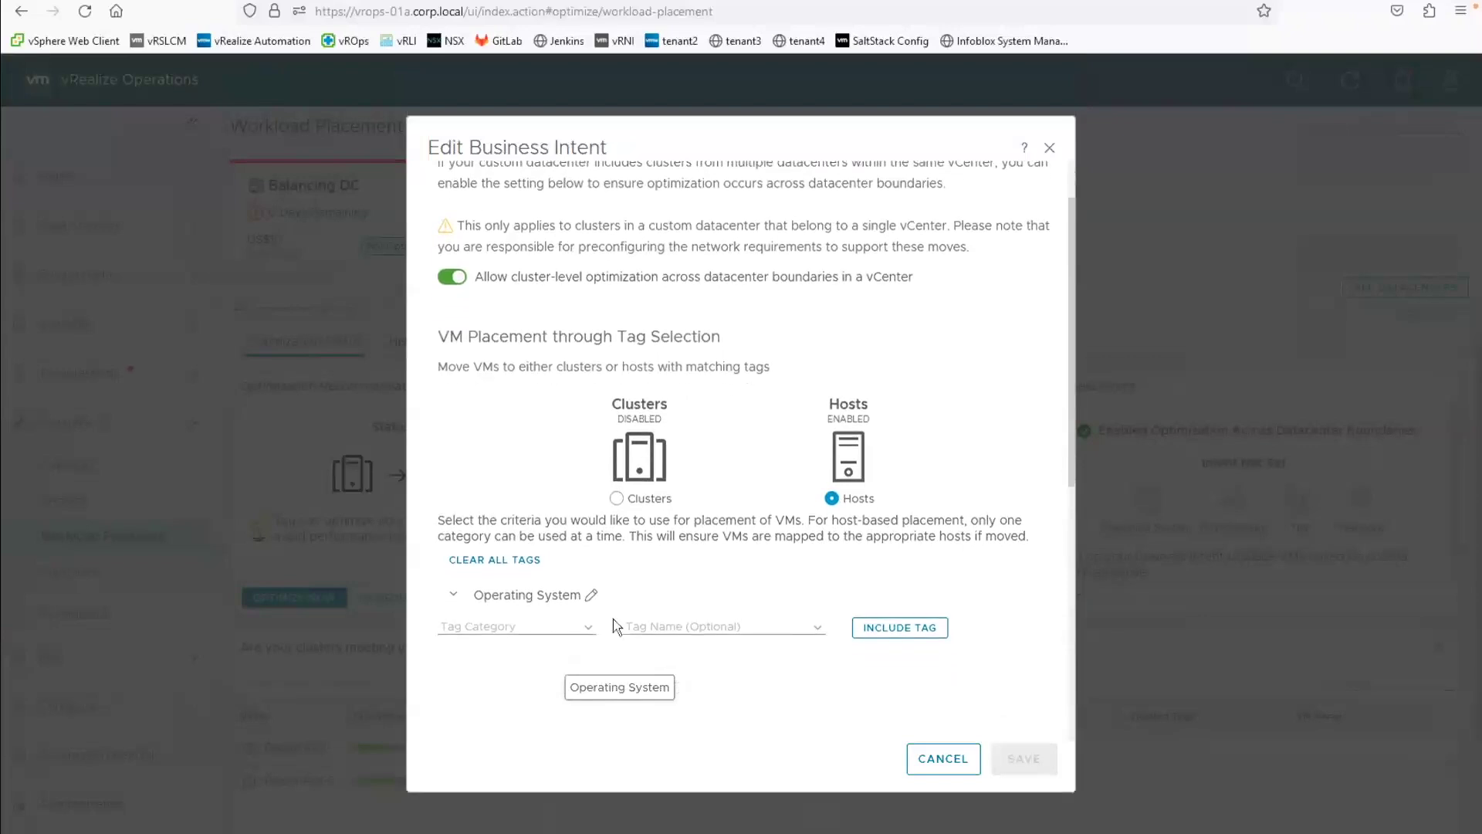
left_click(454, 599)
scroll(454, 652, "down", 1)
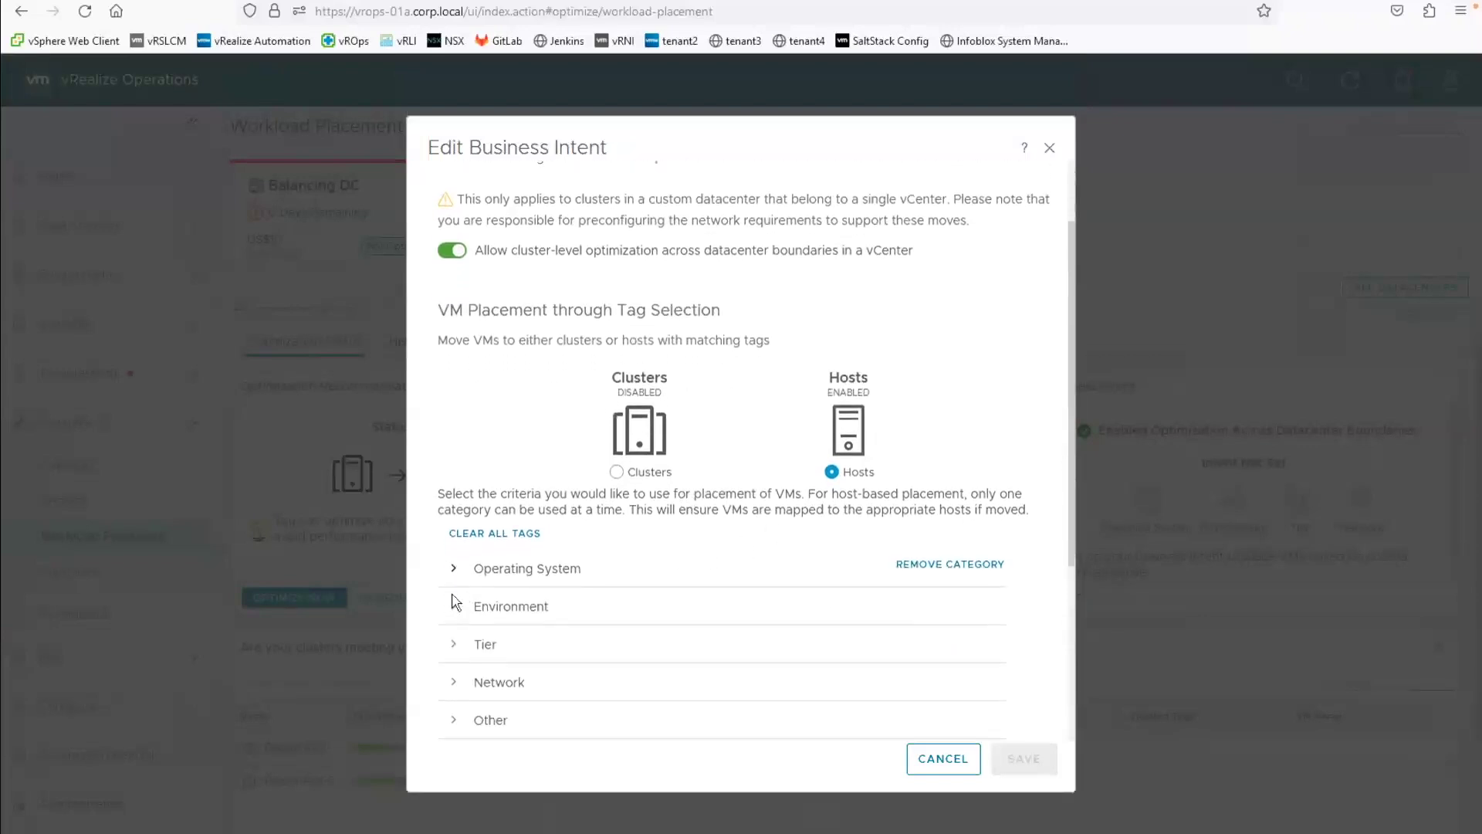
left_click(455, 651)
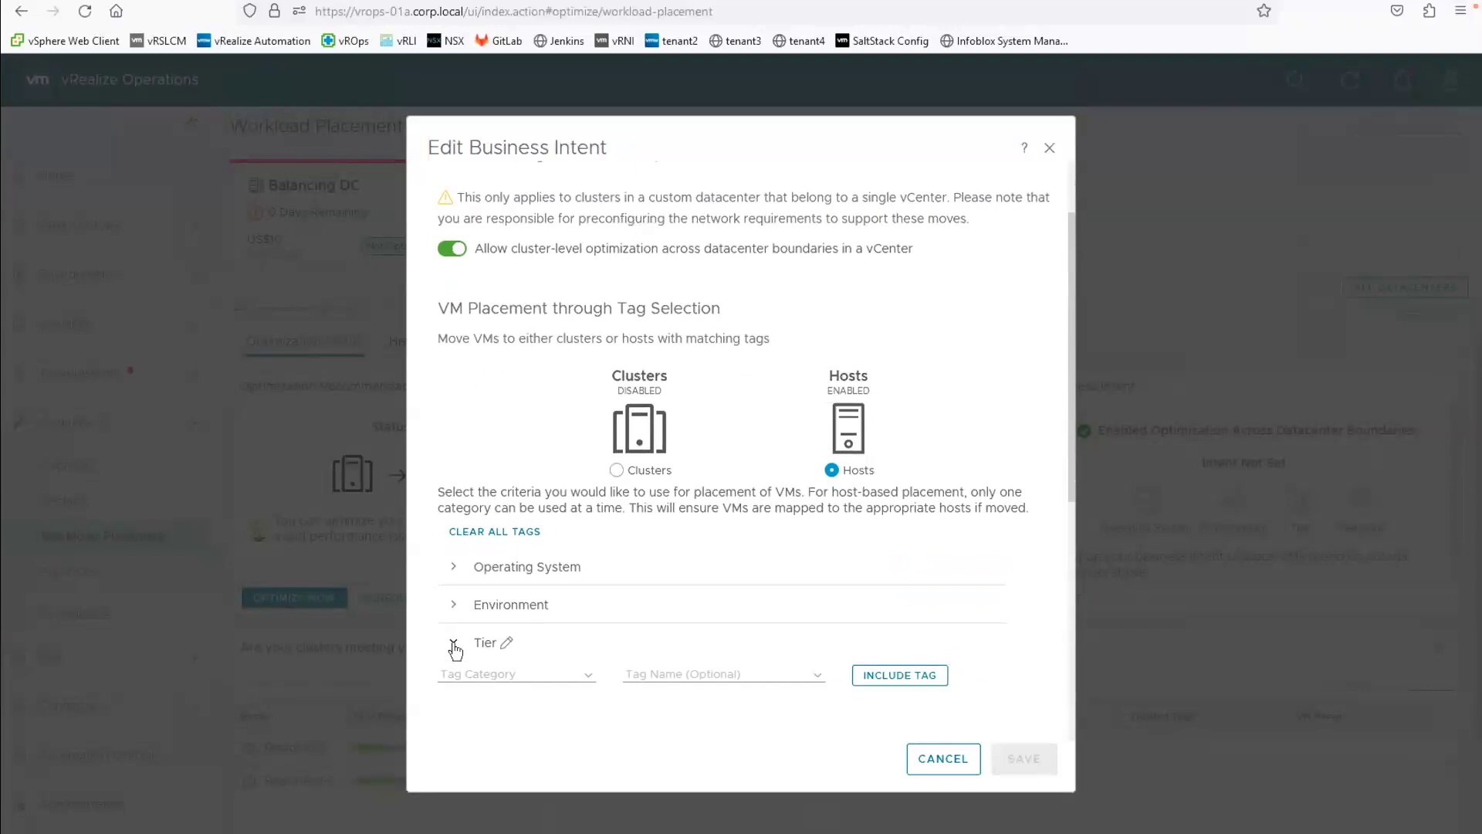
left_click(454, 646)
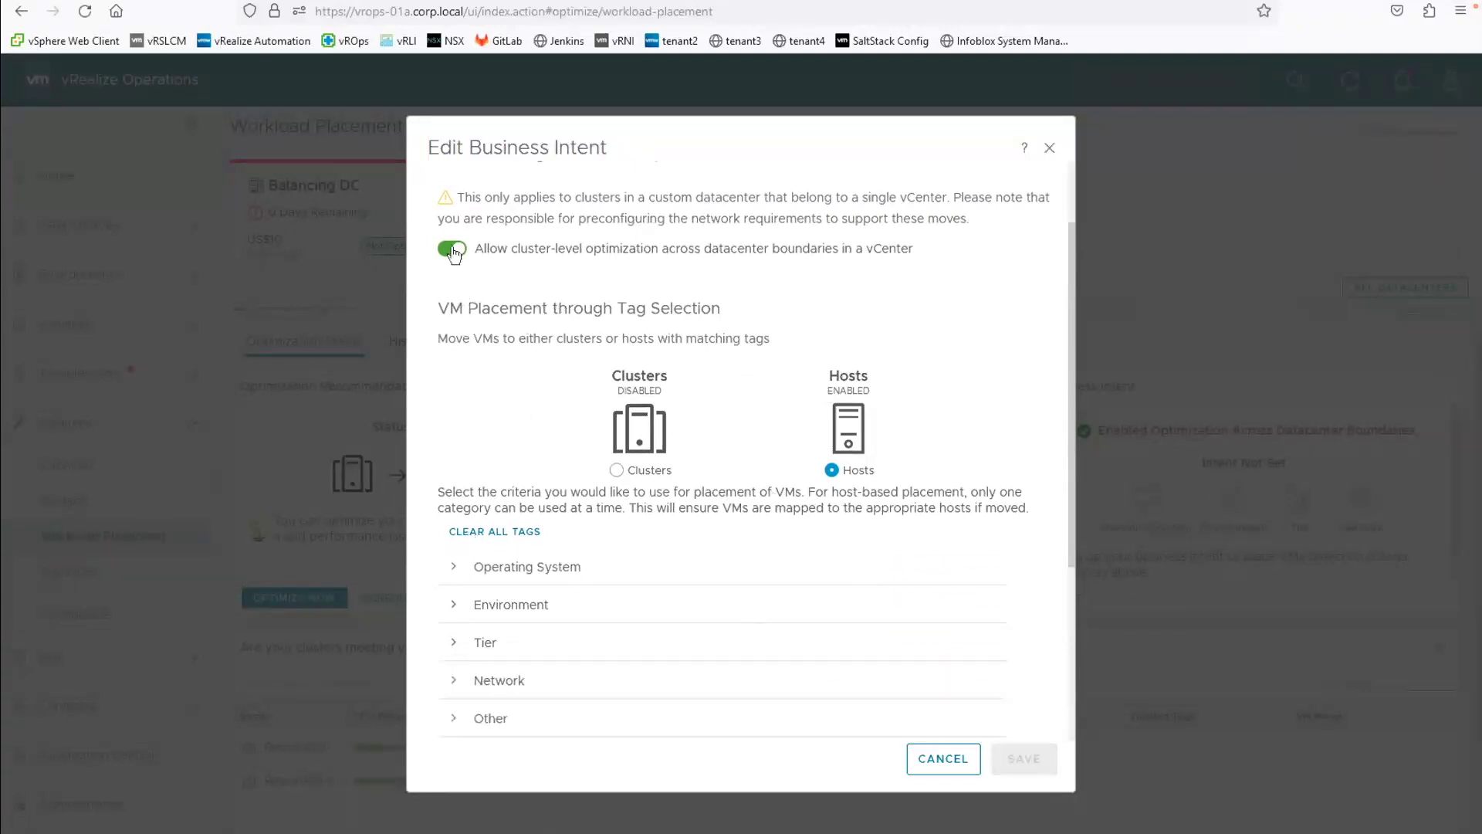
left_click_drag(476, 252, 932, 261)
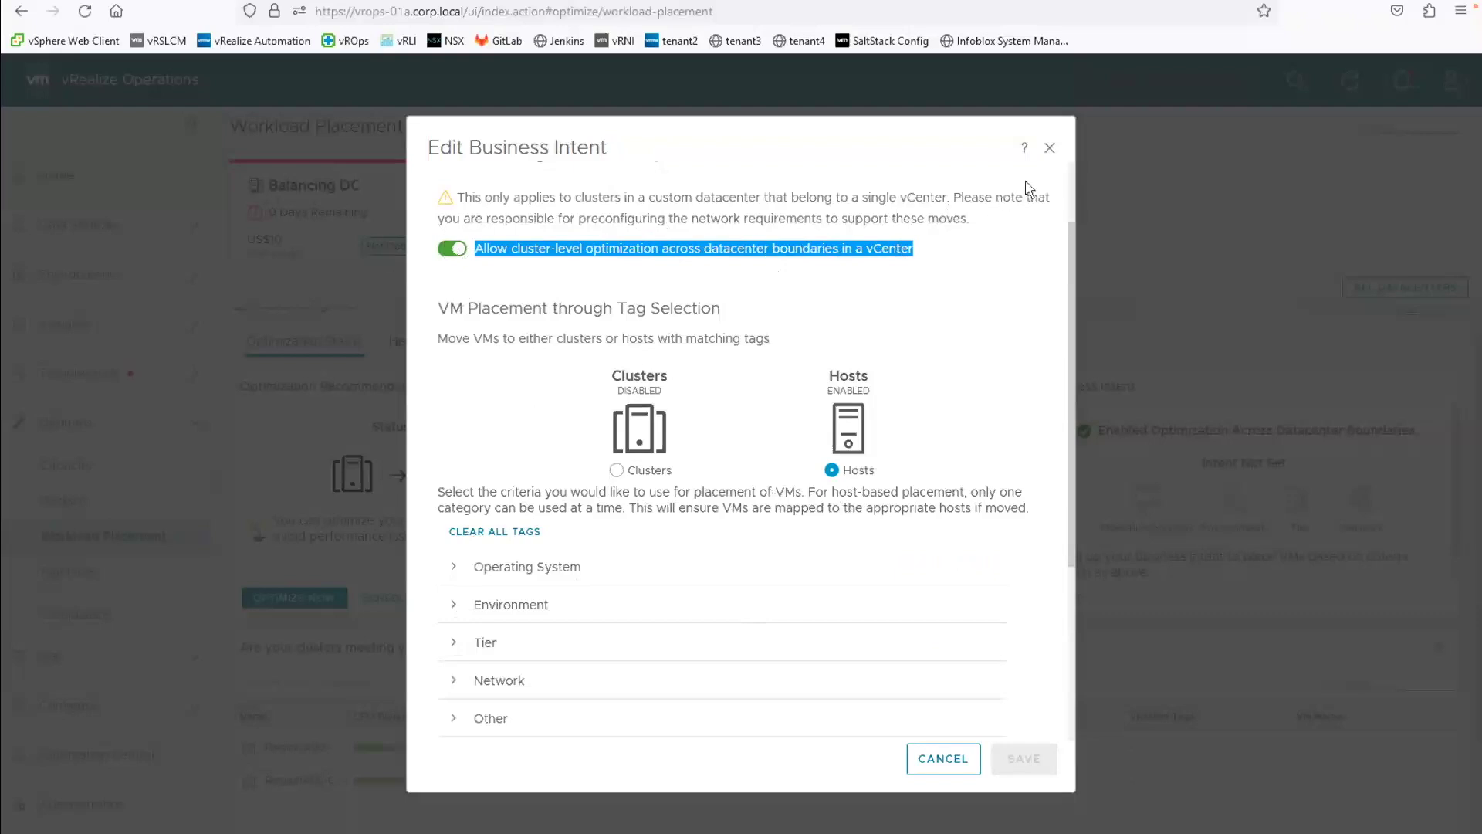
left_click(1051, 150)
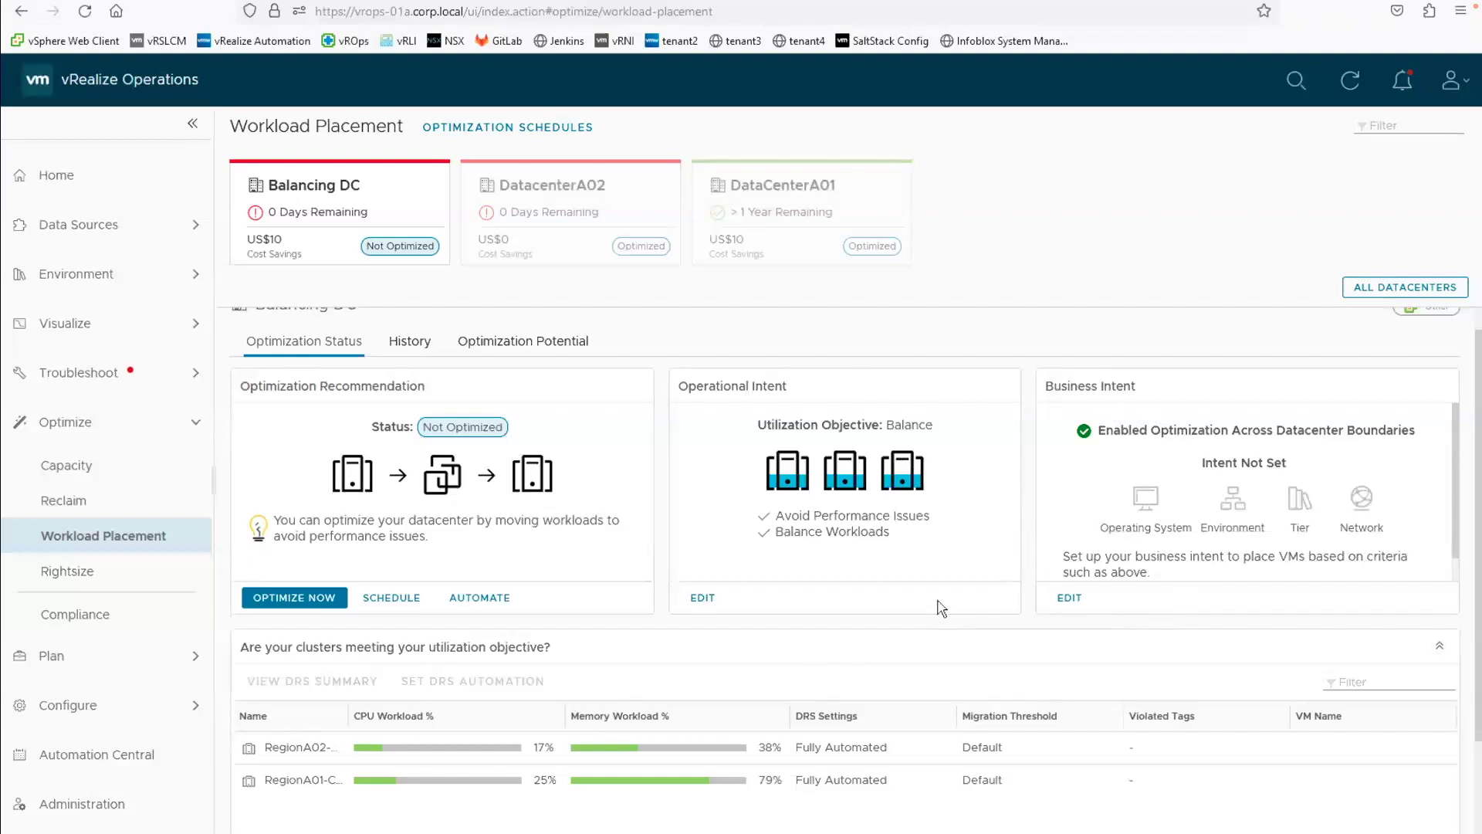
Step: Optimize Balancing DC now, reviewing the before-and-after cluster utilization and the proposed nios-01a move before beginning the action
left_click(312, 614)
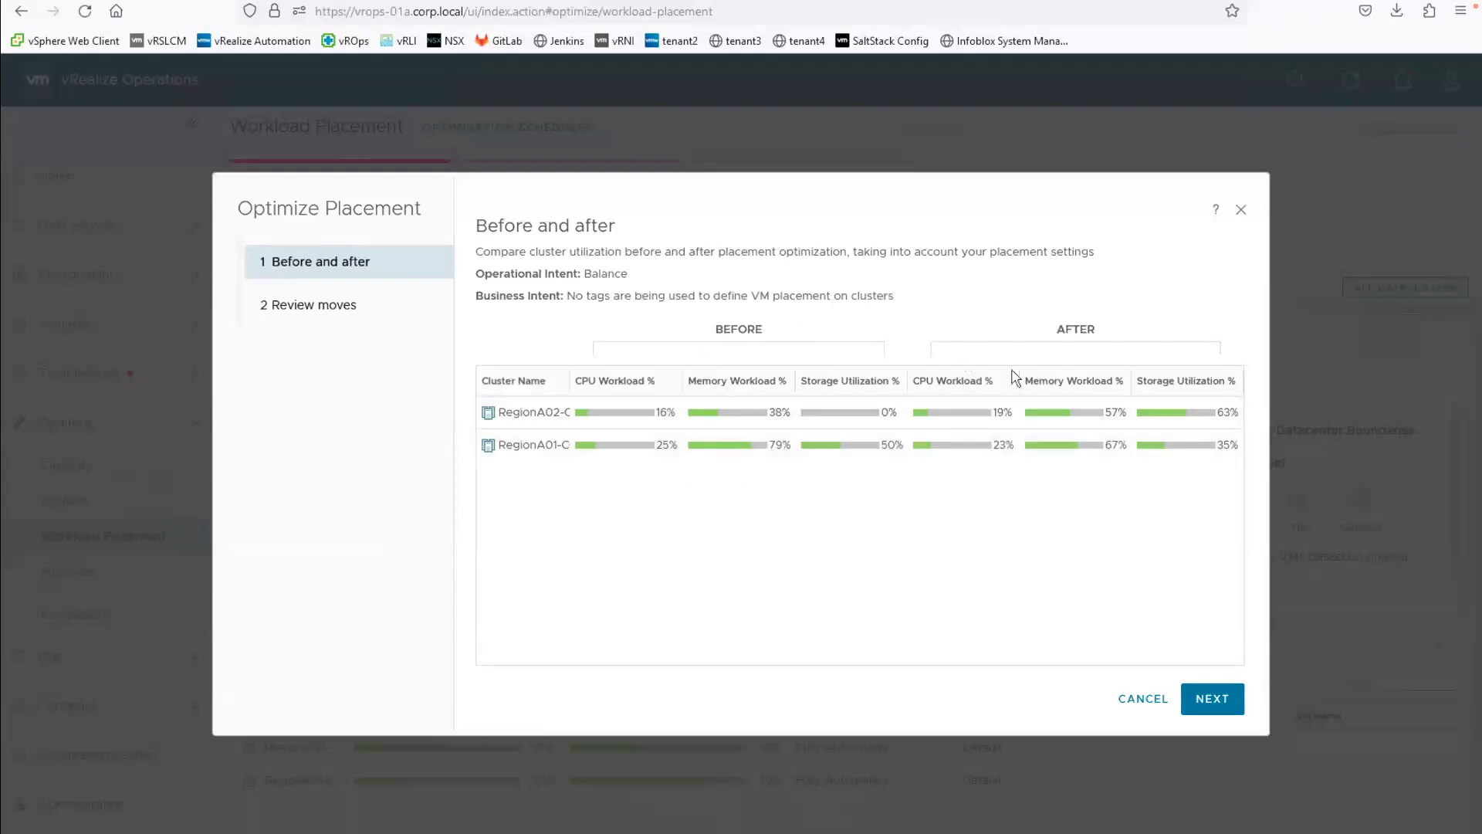
mouse_move(1101, 429)
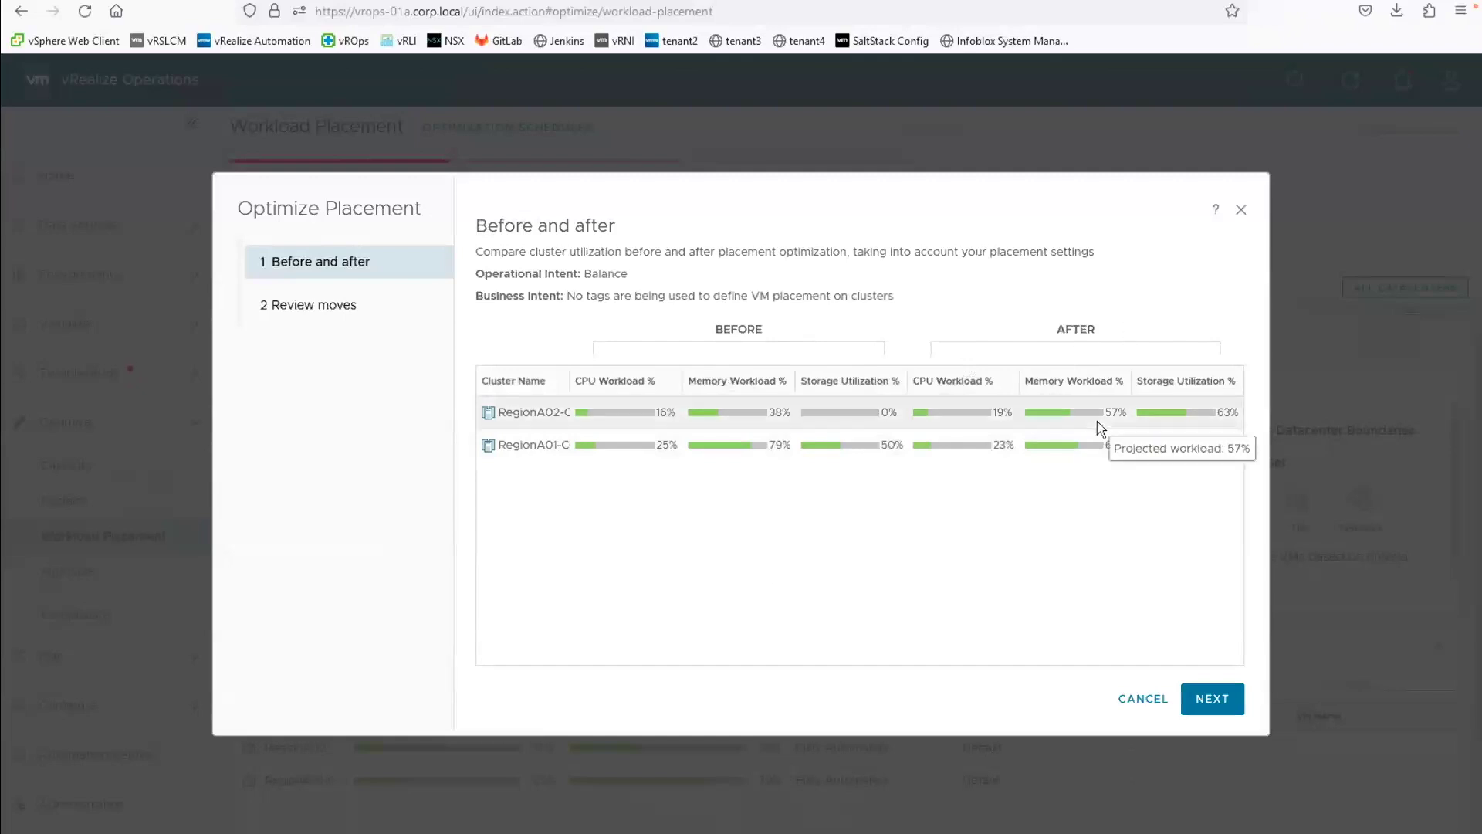
left_click(1204, 700)
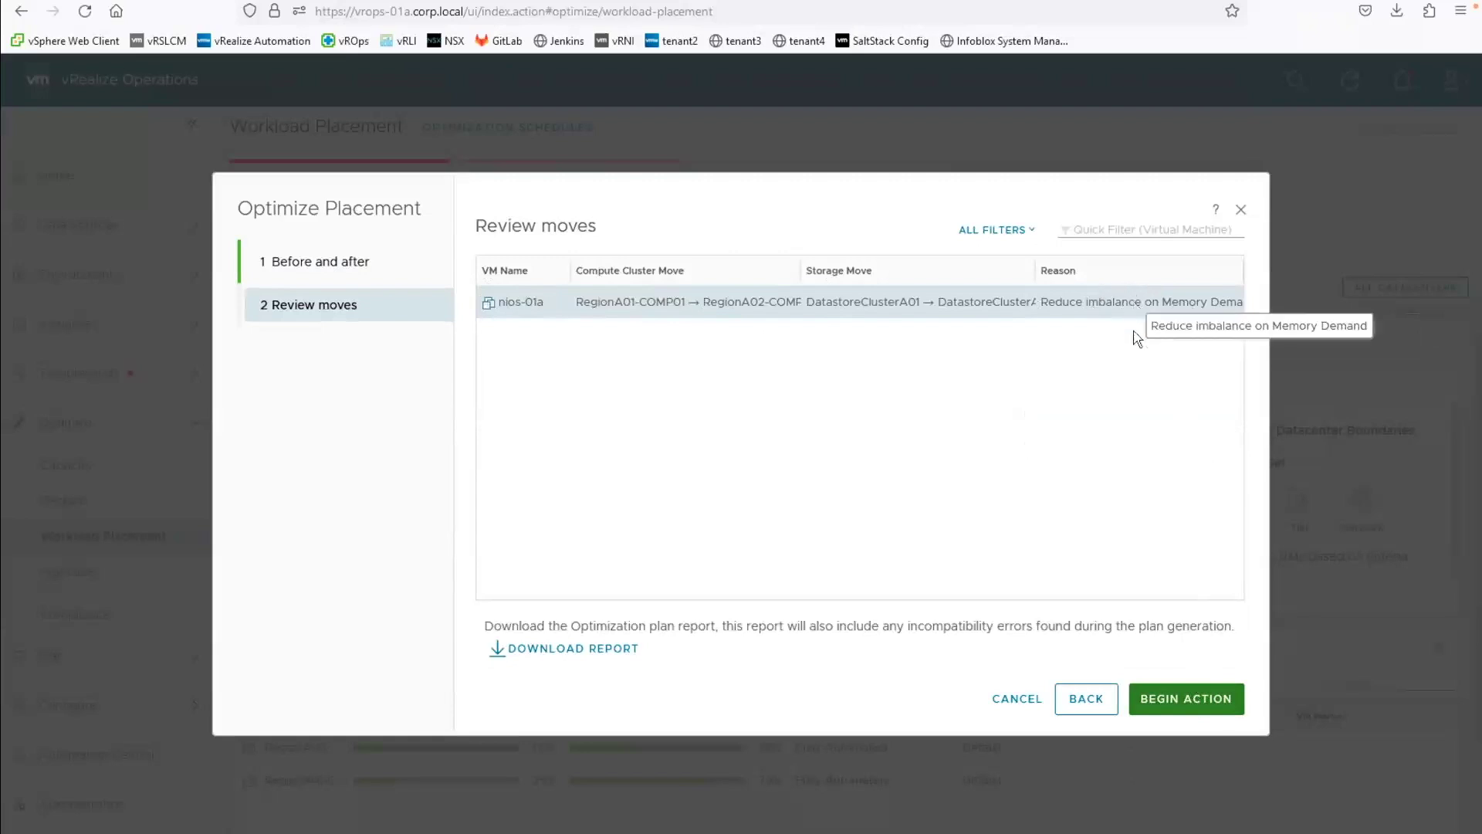
left_click(1178, 700)
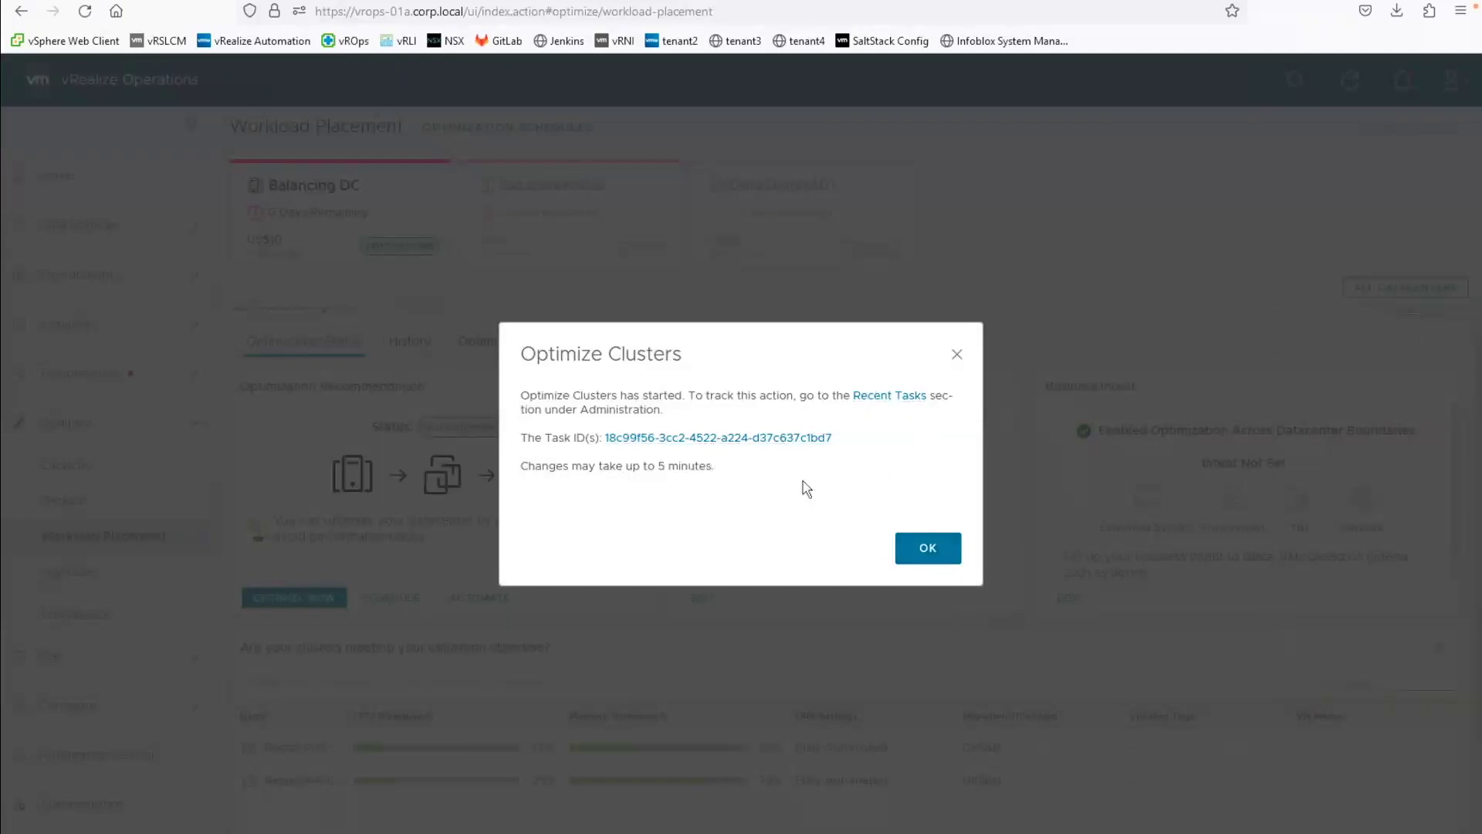
left_click_drag(522, 466, 720, 475)
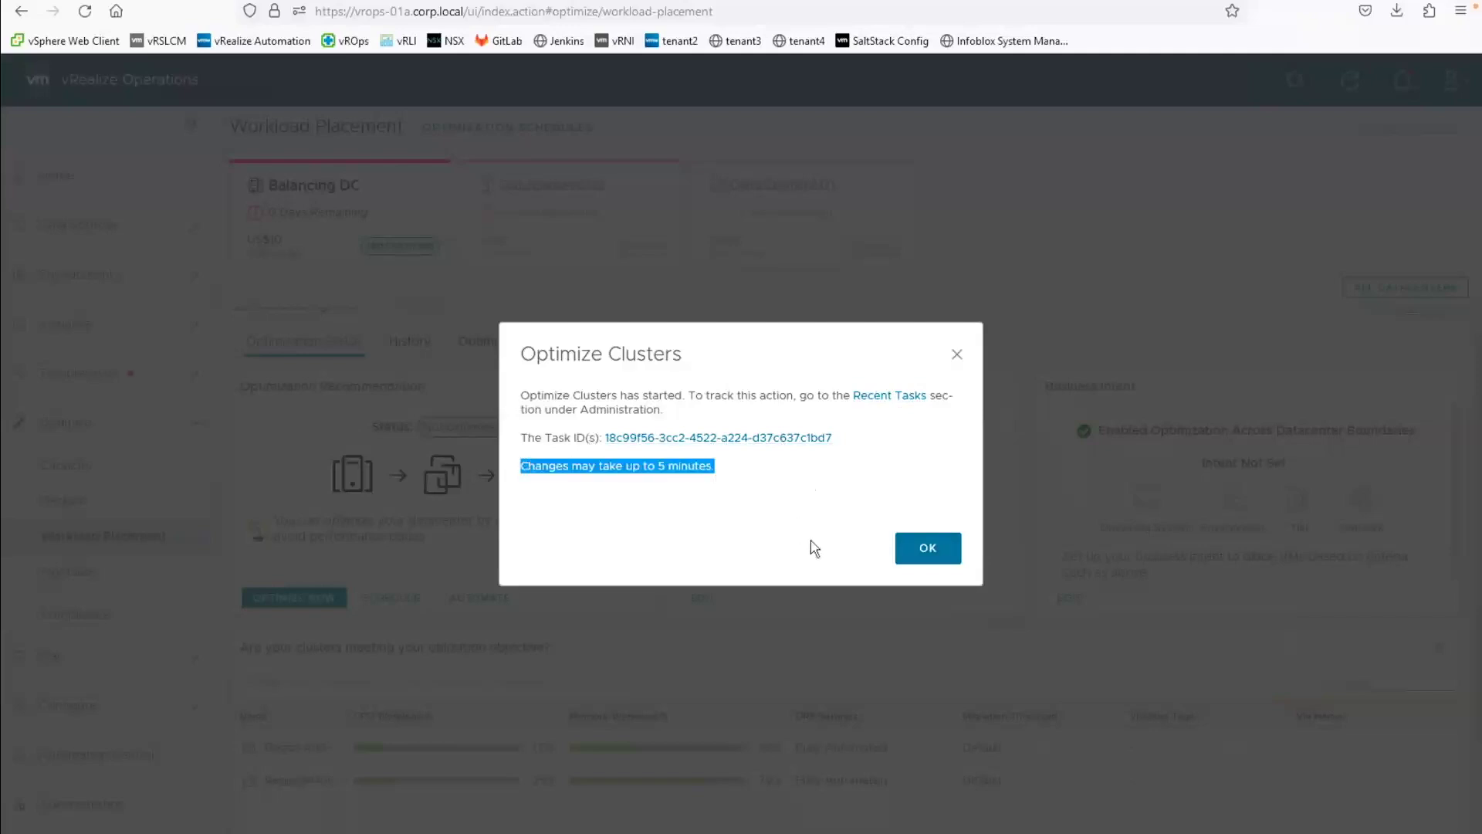
left_click(927, 552)
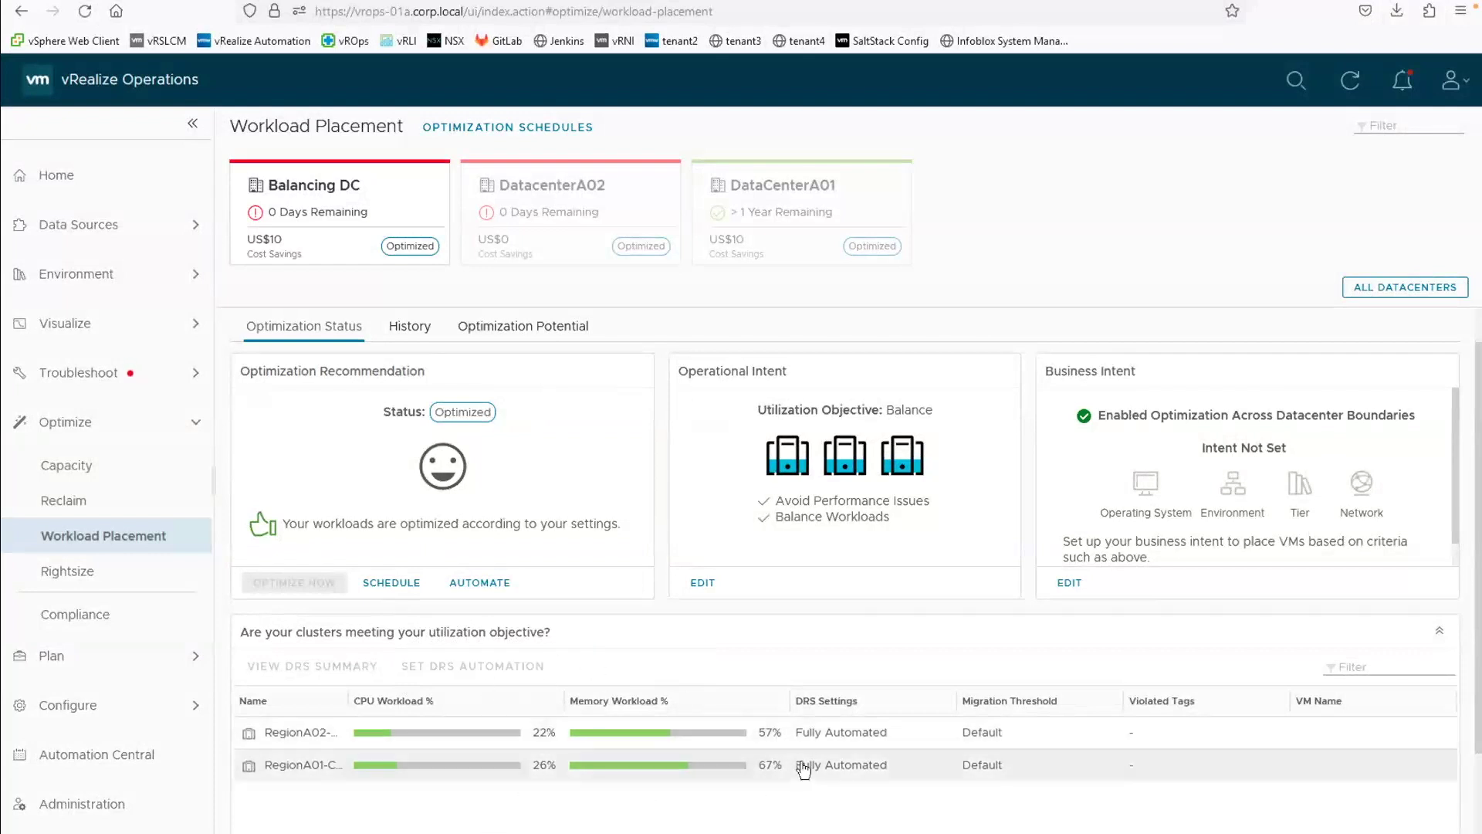
Step: Replay the last hour of Balancing DC's workload placement history and check its optimization status
left_click(409, 332)
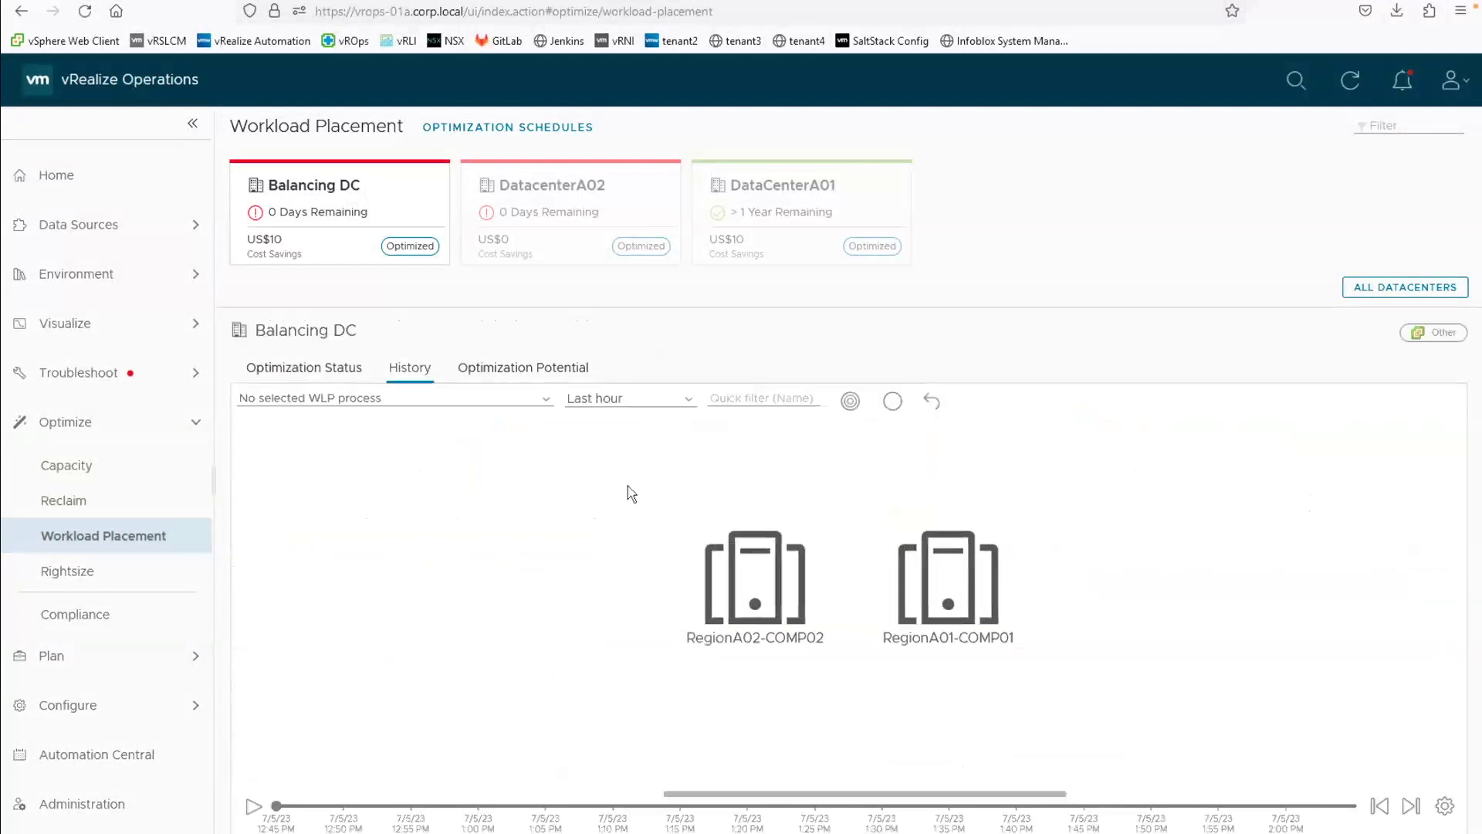
left_click(253, 807)
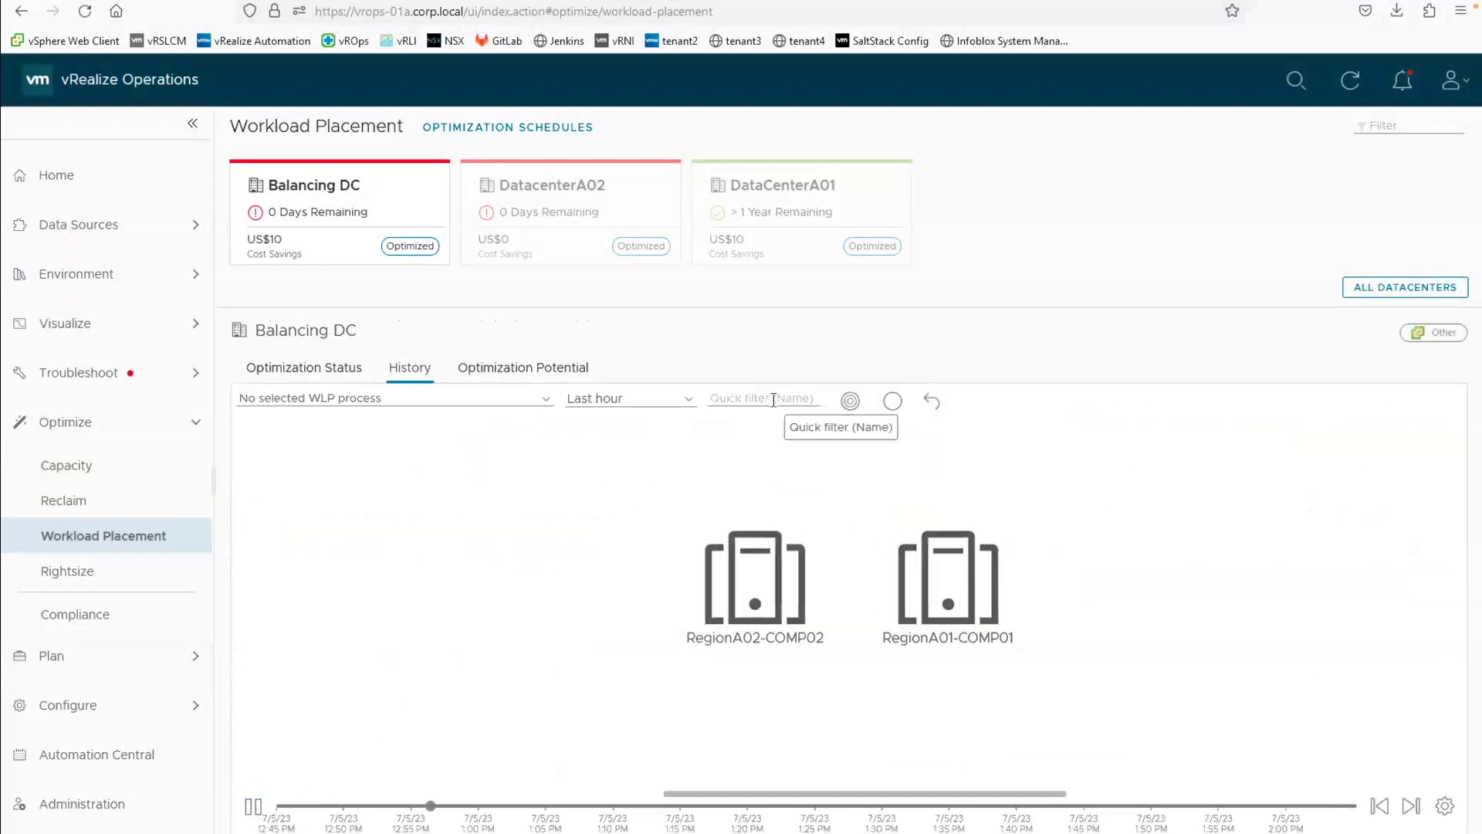
mouse_move(957, 575)
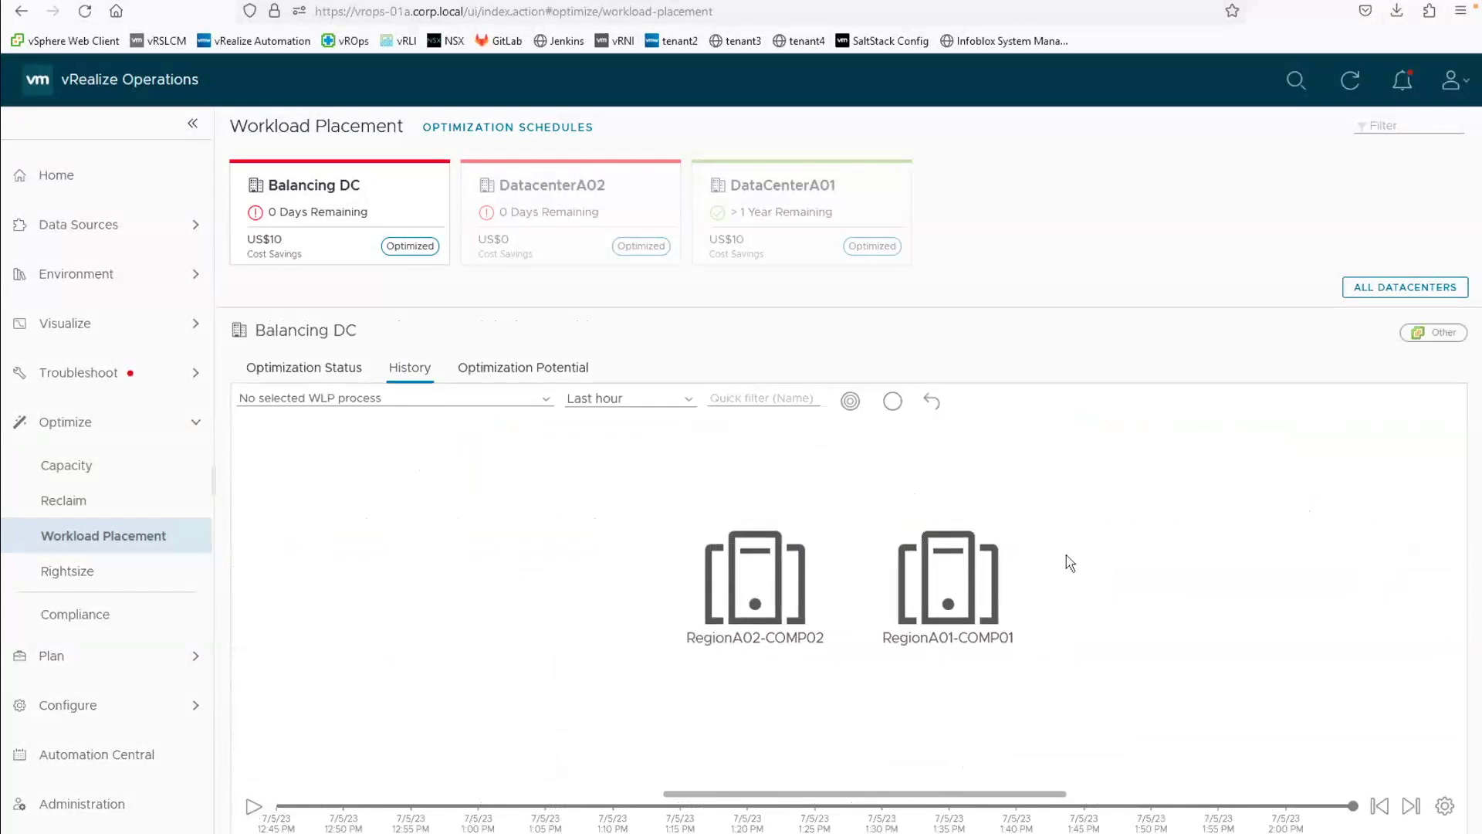
left_click(313, 369)
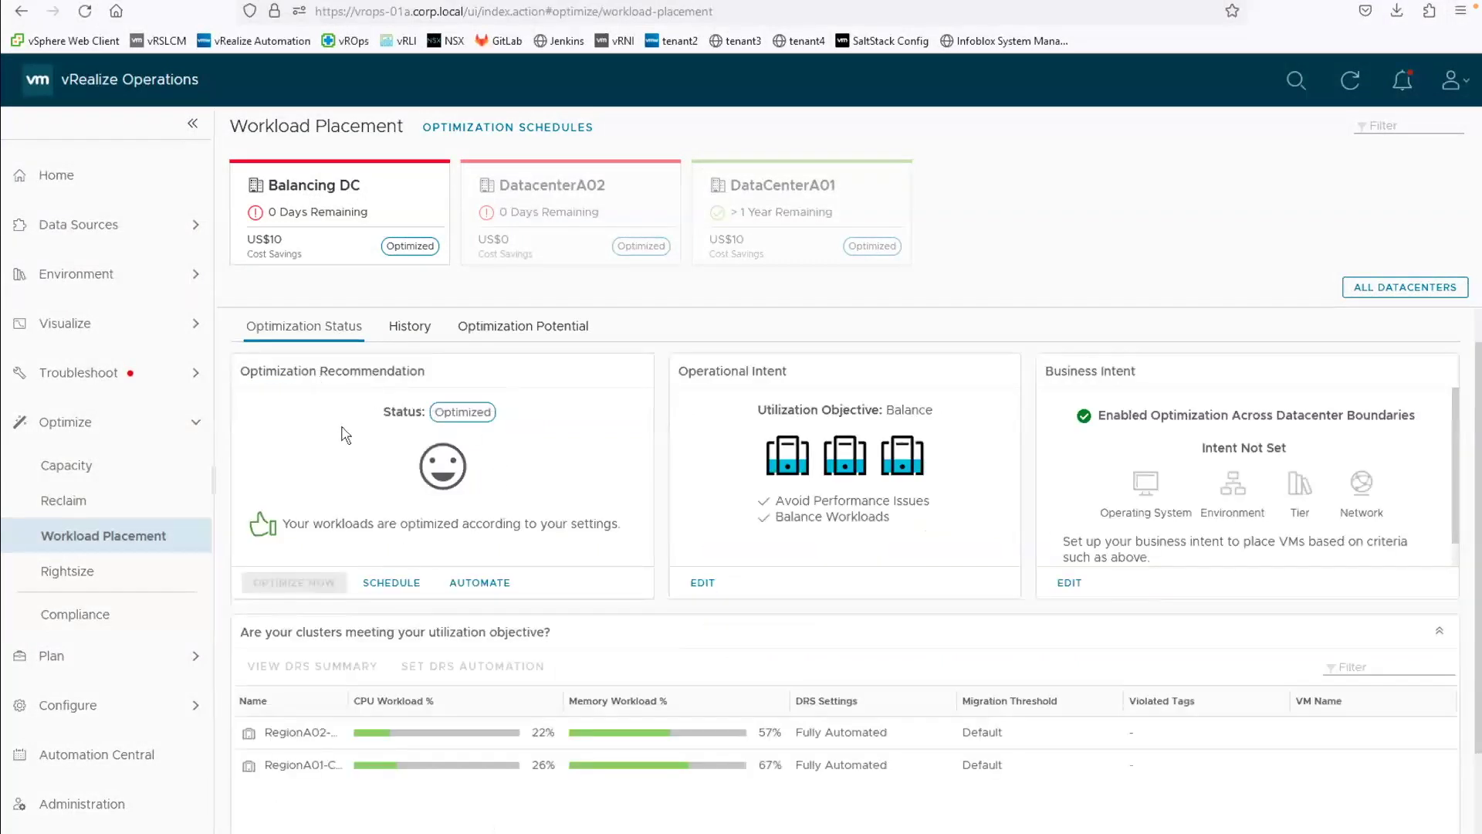
left_click_drag(437, 415, 498, 417)
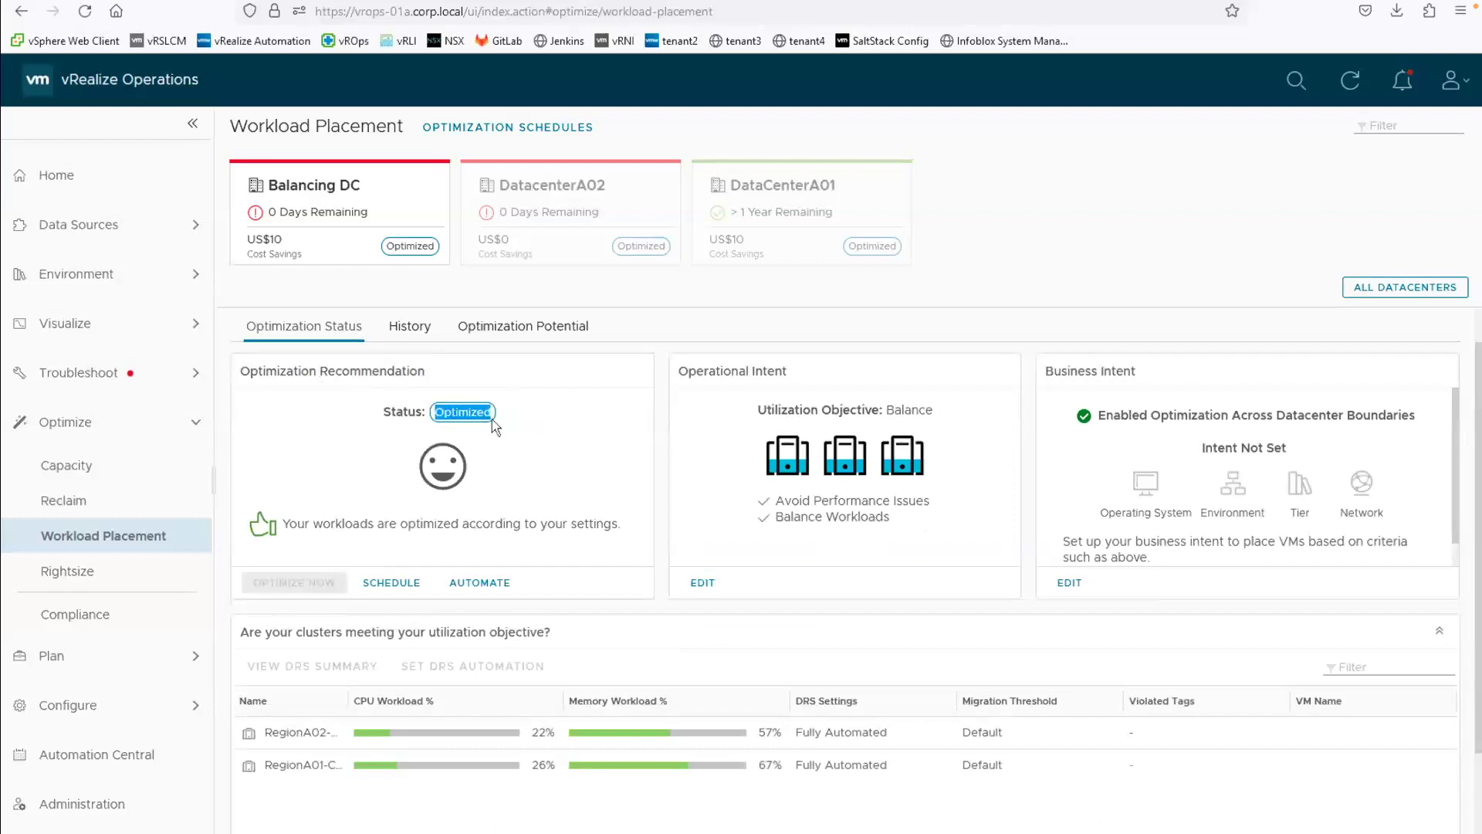
left_click(417, 497)
Step: Switch to vSphere Client and refresh the view of virtual machine nios-01a to check its cluster placement
left_click(135, 2)
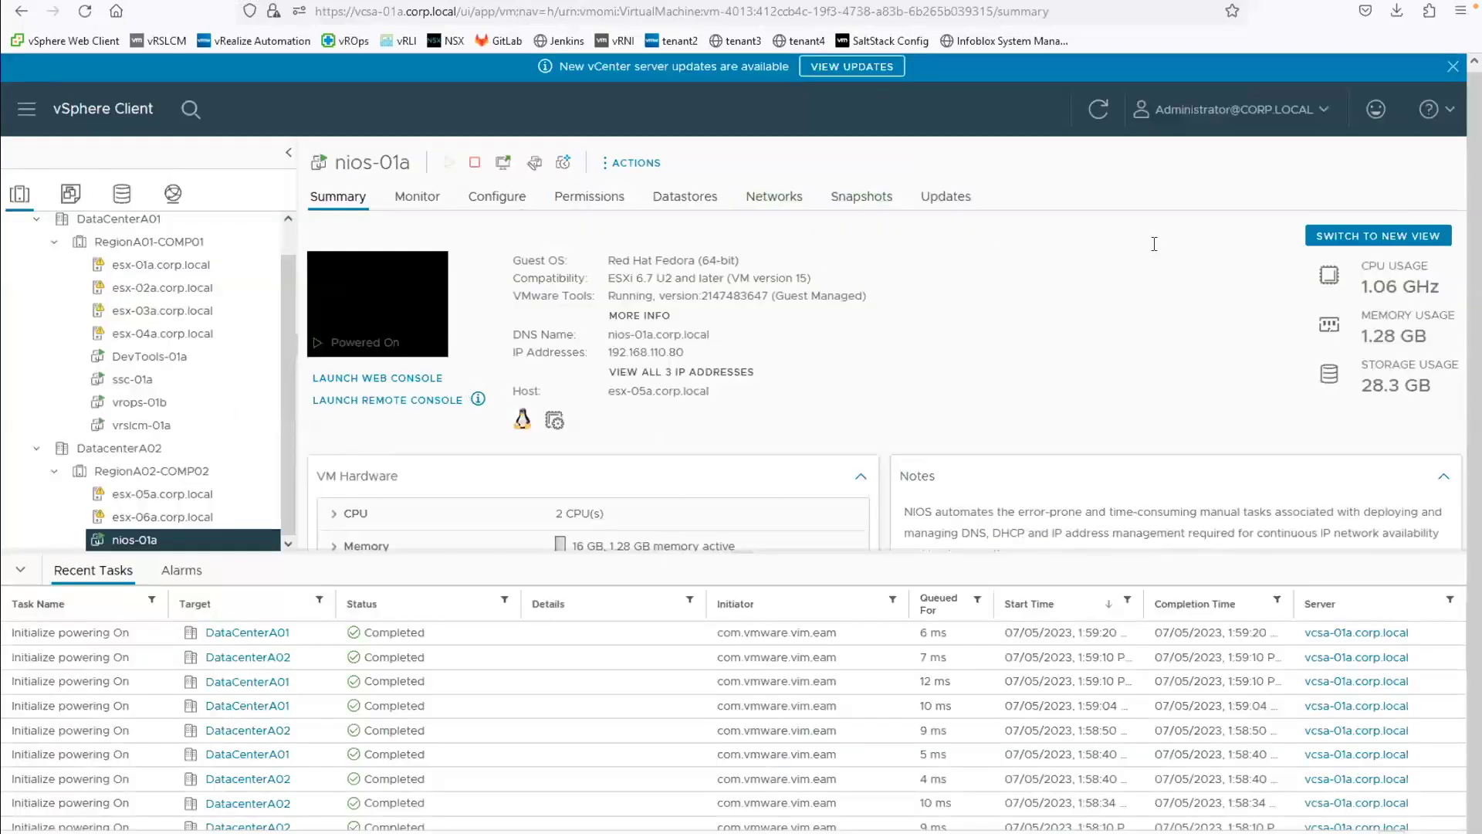
left_click(1099, 112)
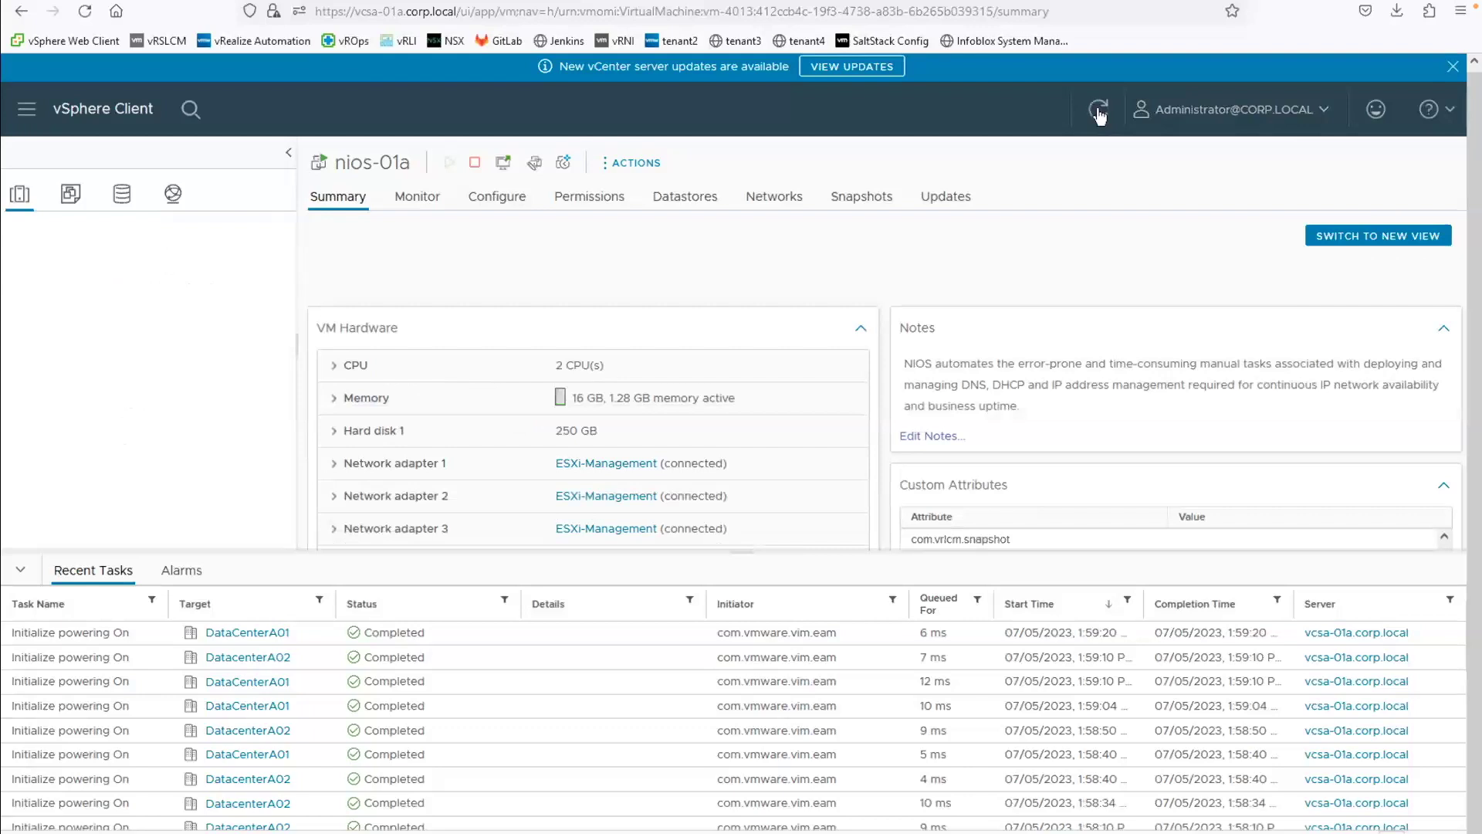